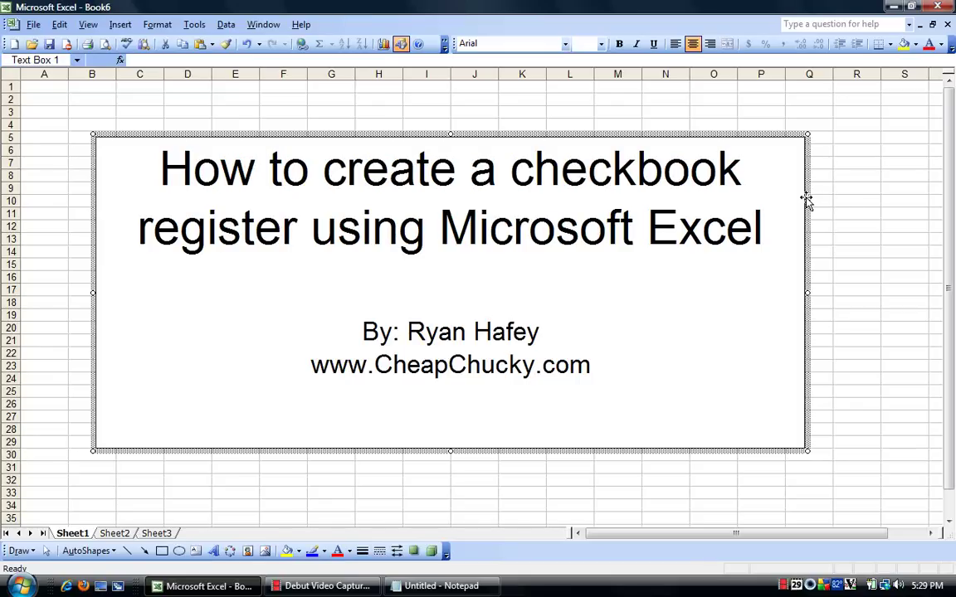
# Delete the title text box and enter the headings Date, Check # and Description in cells A1 to C1
pyautogui.press('Delete')
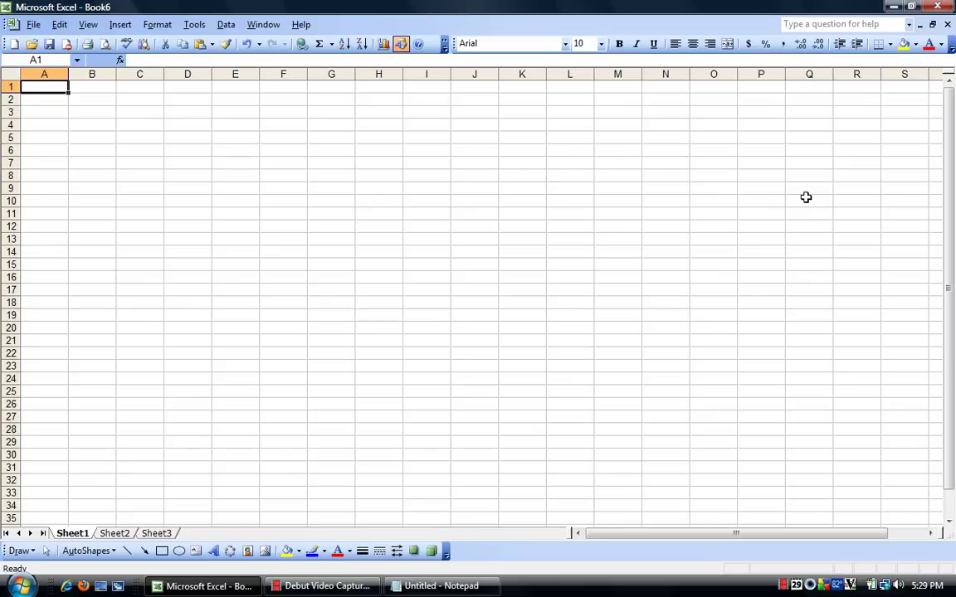
pyautogui.write('Date')
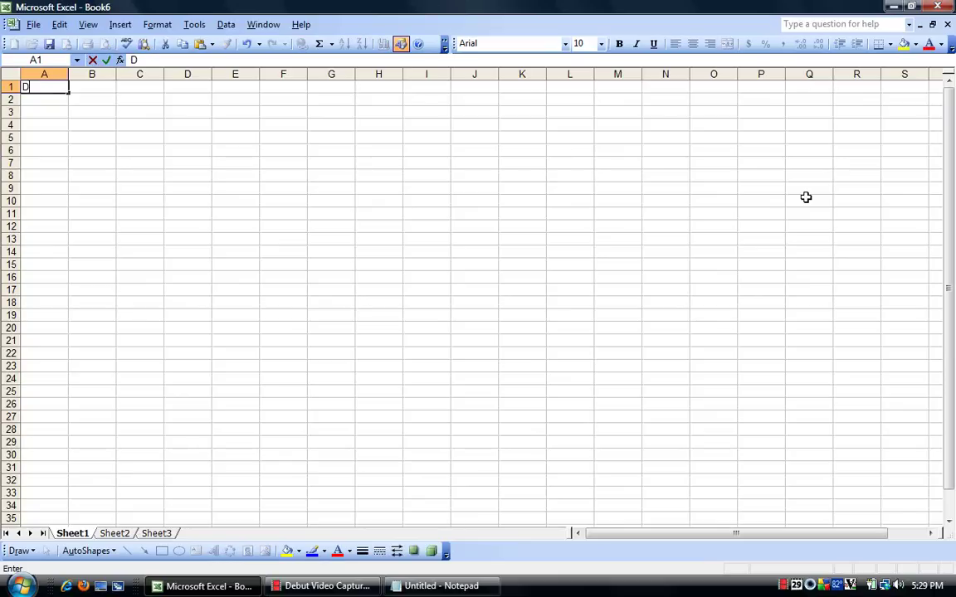
pyautogui.press('Tab')
pyautogui.write('Check ')
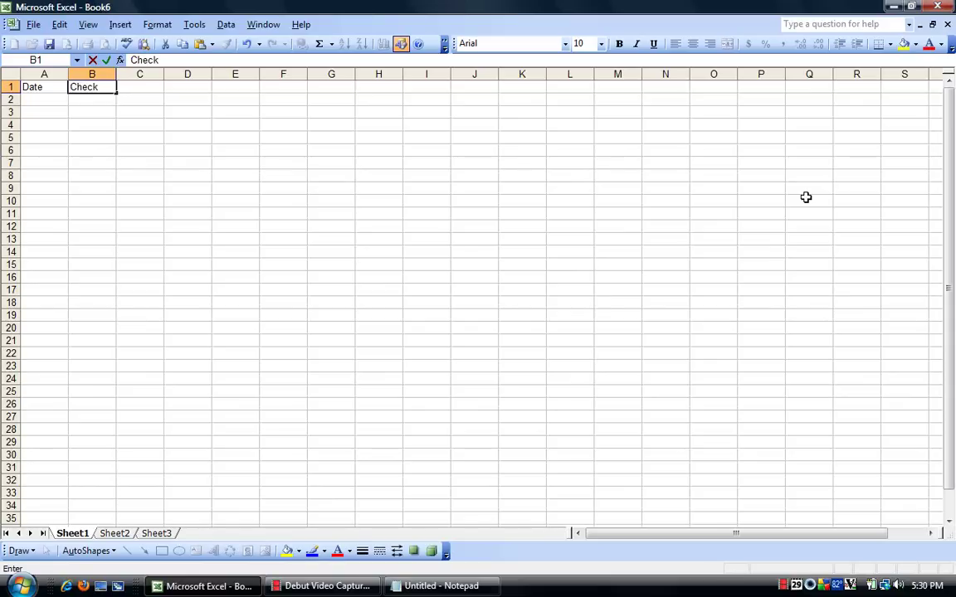
pyautogui.write('#')
pyautogui.press('Tab')
pyautogui.write('Description')
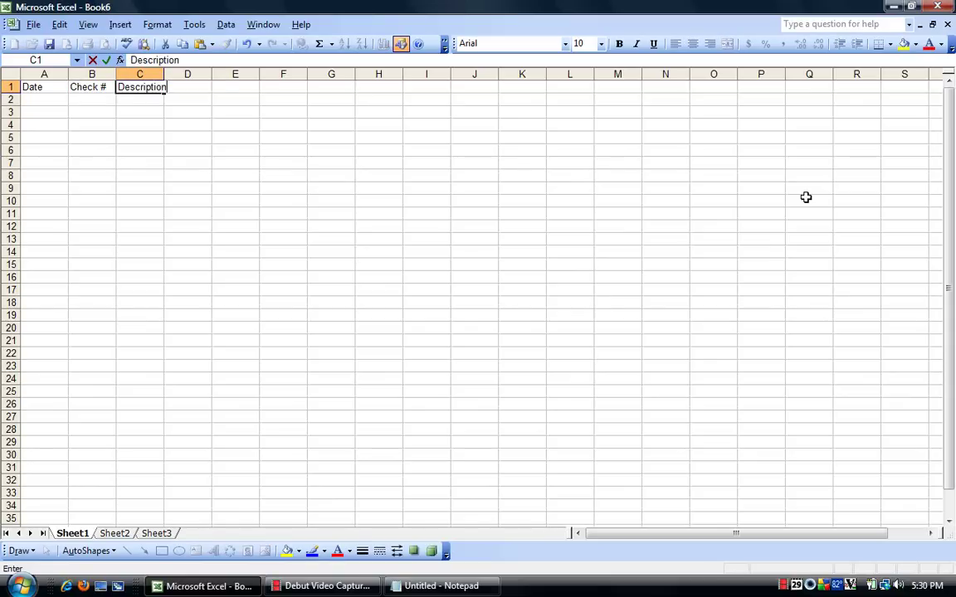
pyautogui.press('Tab')
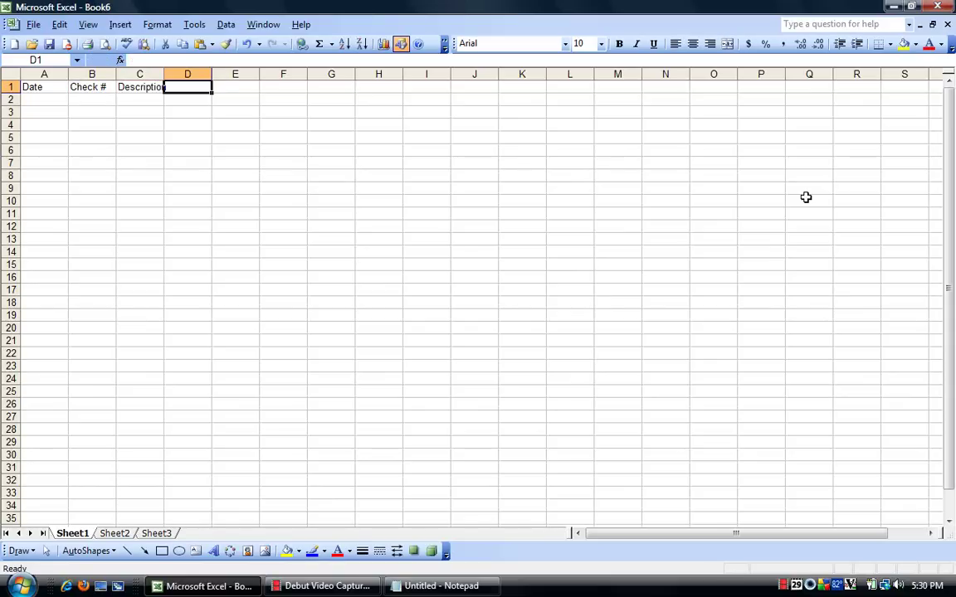
# Enter the headings Debit (-), Credit (+) and Balance in cells D1 to F1
pyautogui.write('Debit (-)')
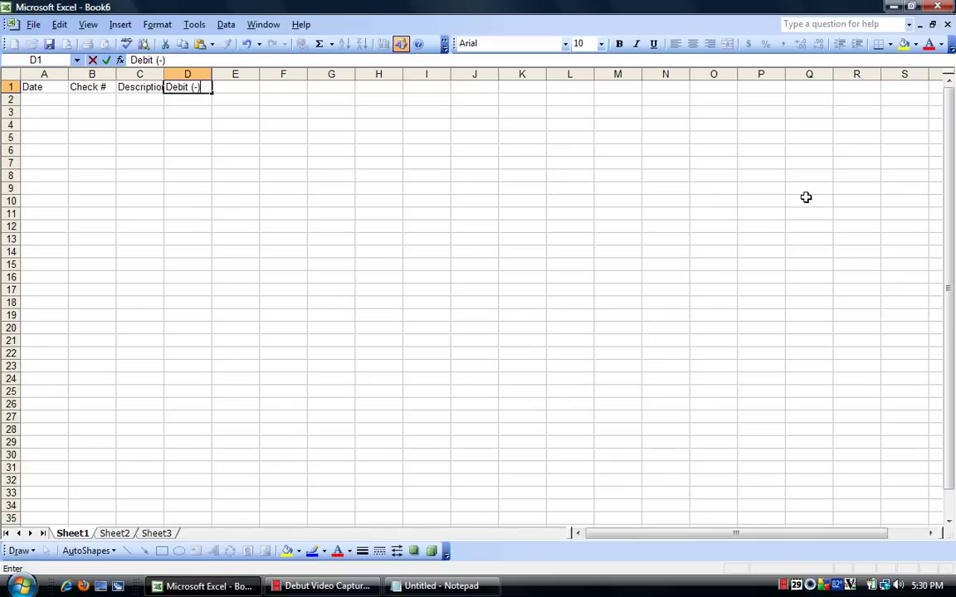
pyautogui.press('Tab')
pyautogui.write('Cred')
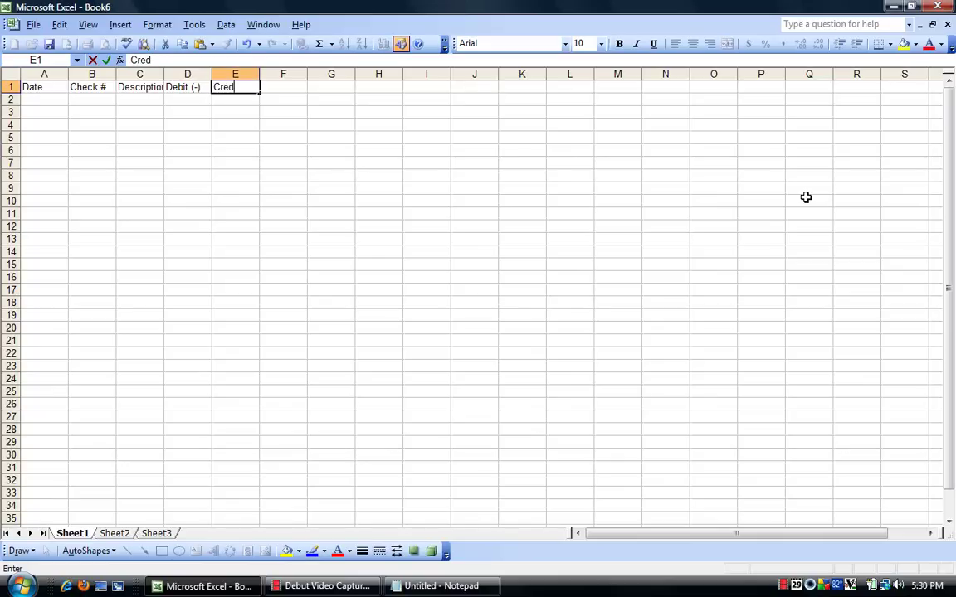
pyautogui.write('it (+)')
pyautogui.press('Tab')
pyautogui.write('Bal')
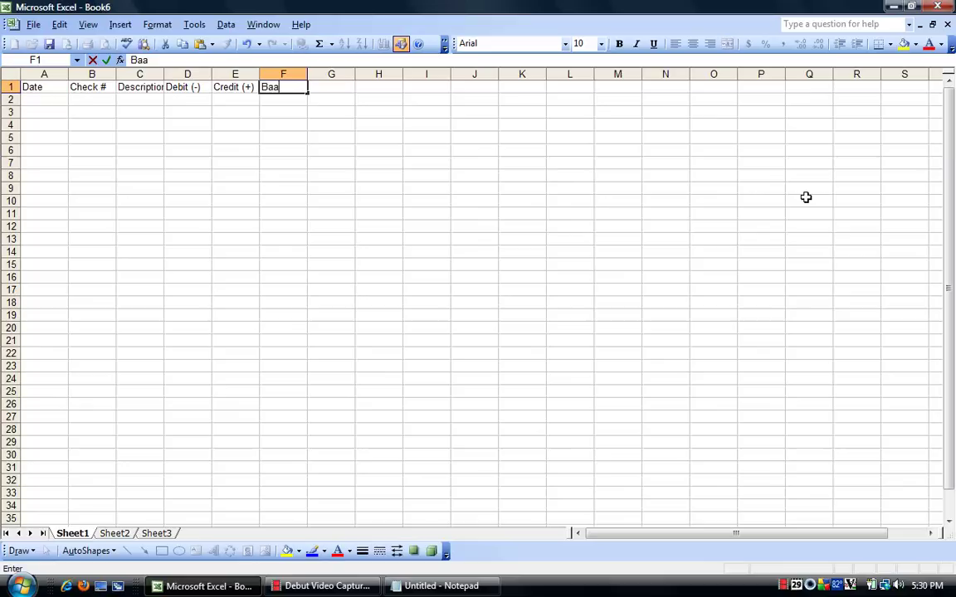
pyautogui.write('ance')
pyautogui.click(535, 201)
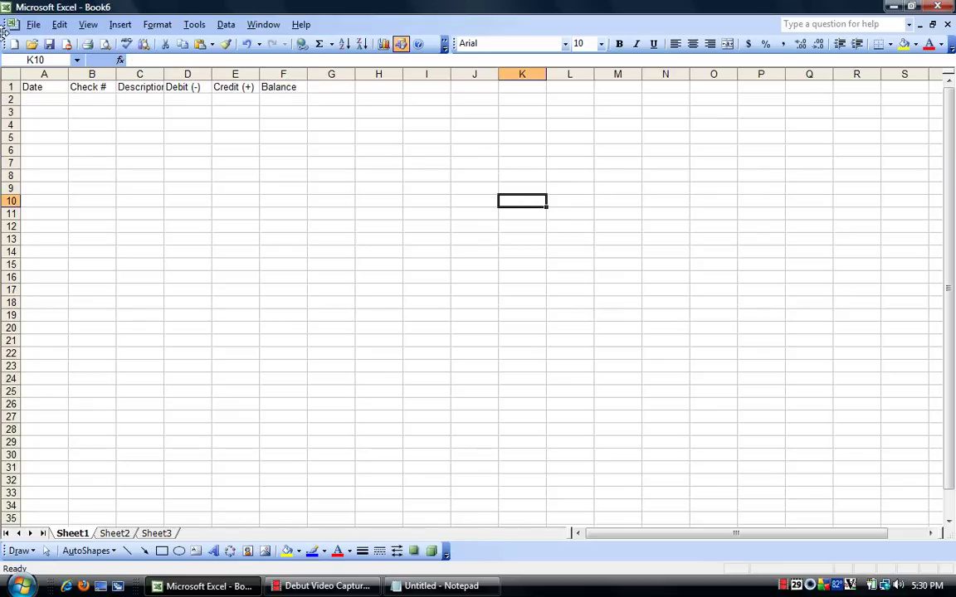
# Go through the register columns one at a time from Date to Balance, highlighting each whole column
pyautogui.click(50, 73)
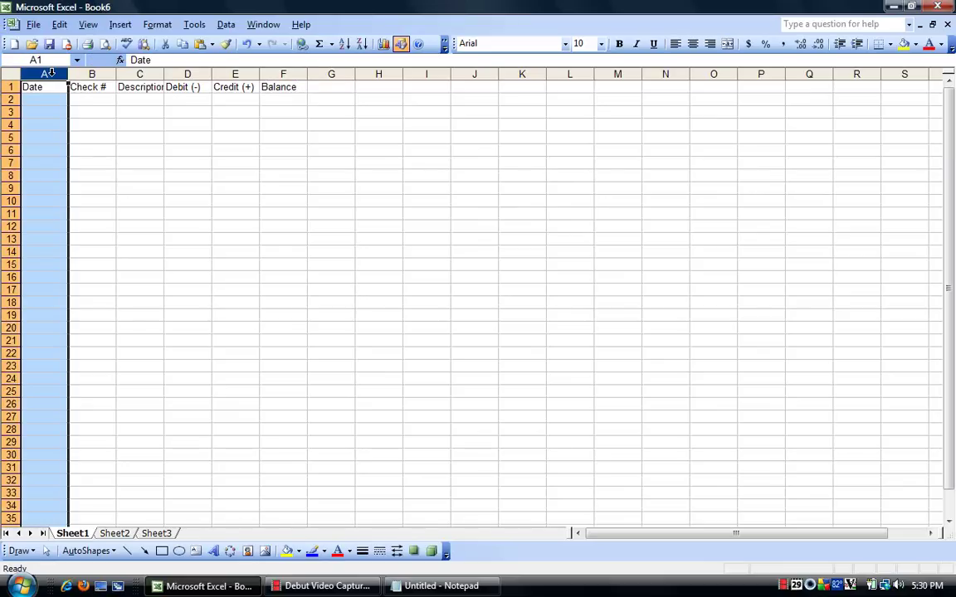
pyautogui.click(92, 73)
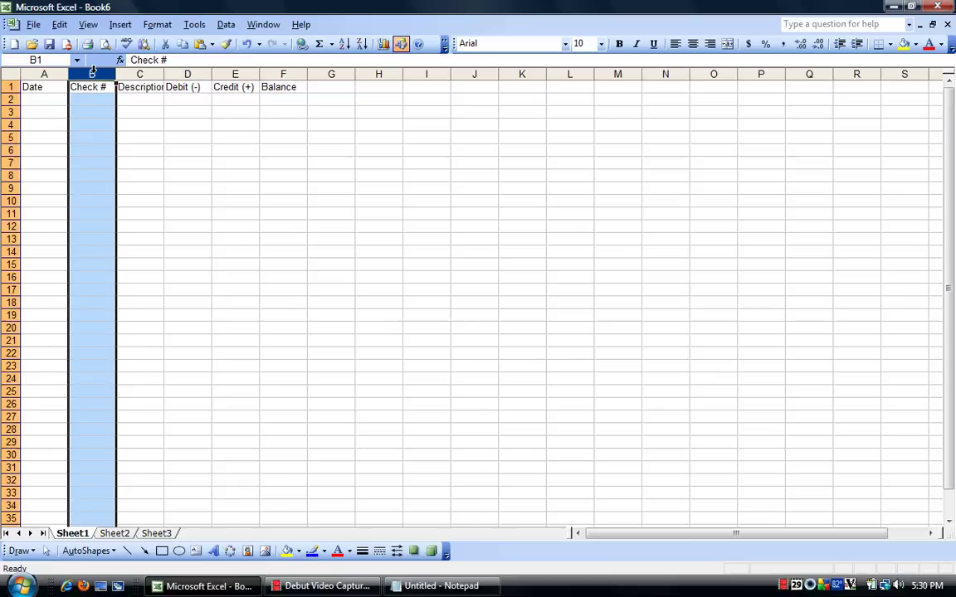
pyautogui.click(141, 73)
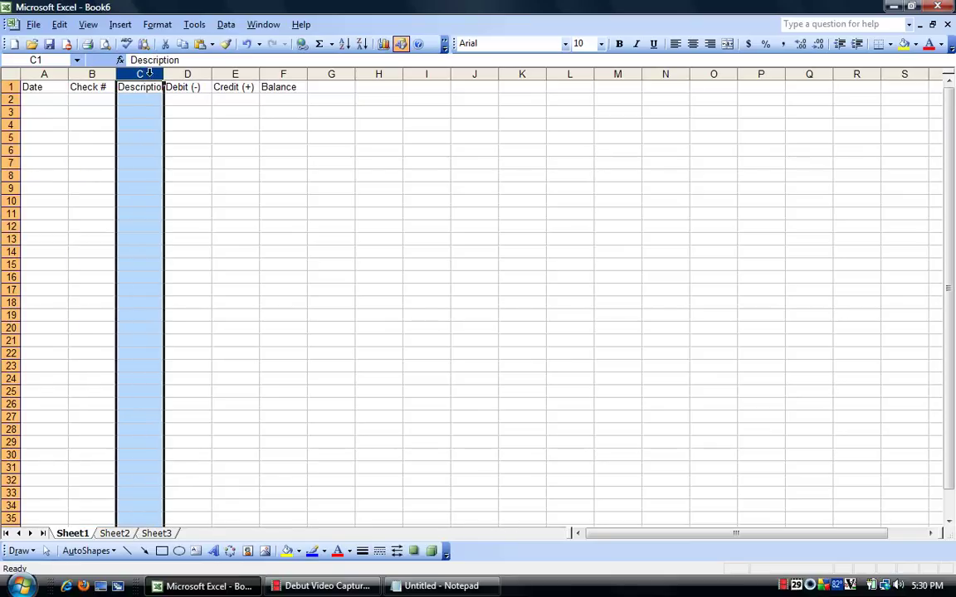
pyautogui.click(178, 73)
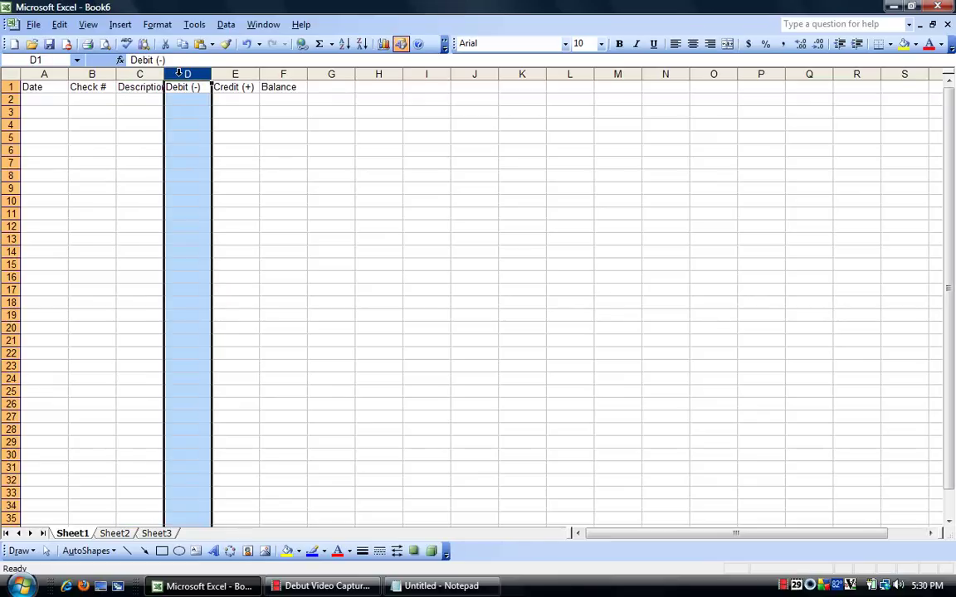
pyautogui.click(232, 74)
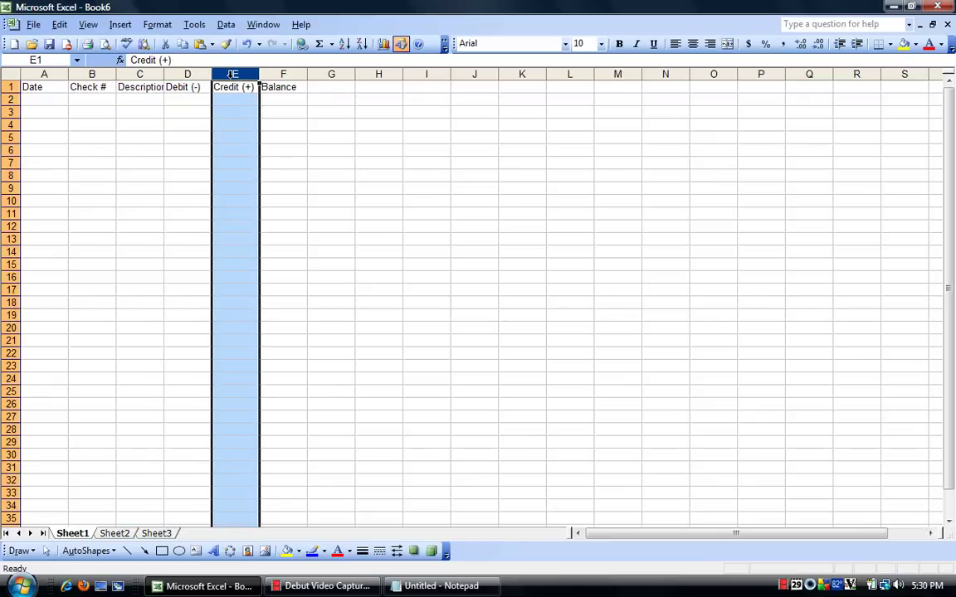
pyautogui.click(275, 73)
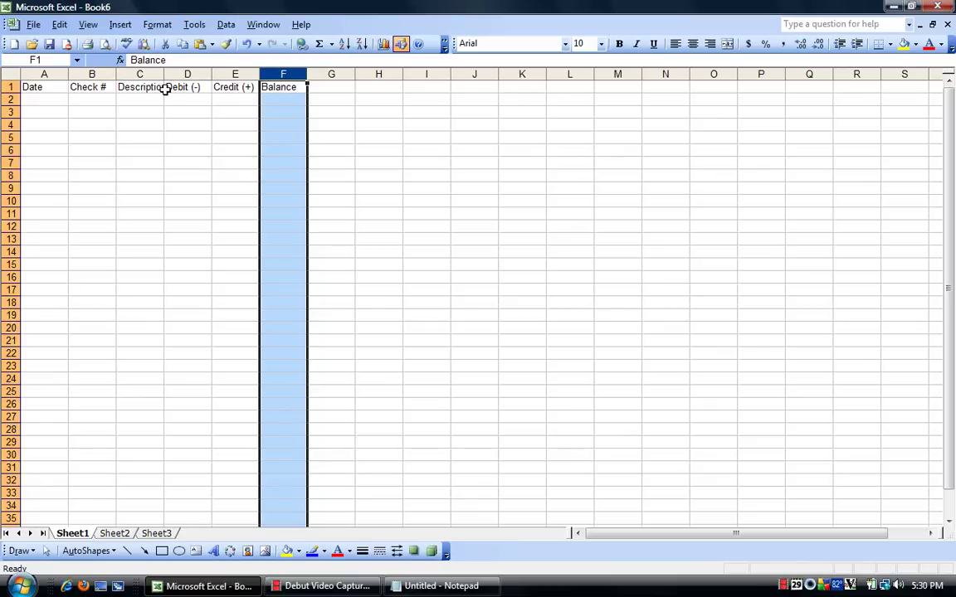
# Widen the Description column to about five times the width of the neighbouring columns
pyautogui.click(171, 137)
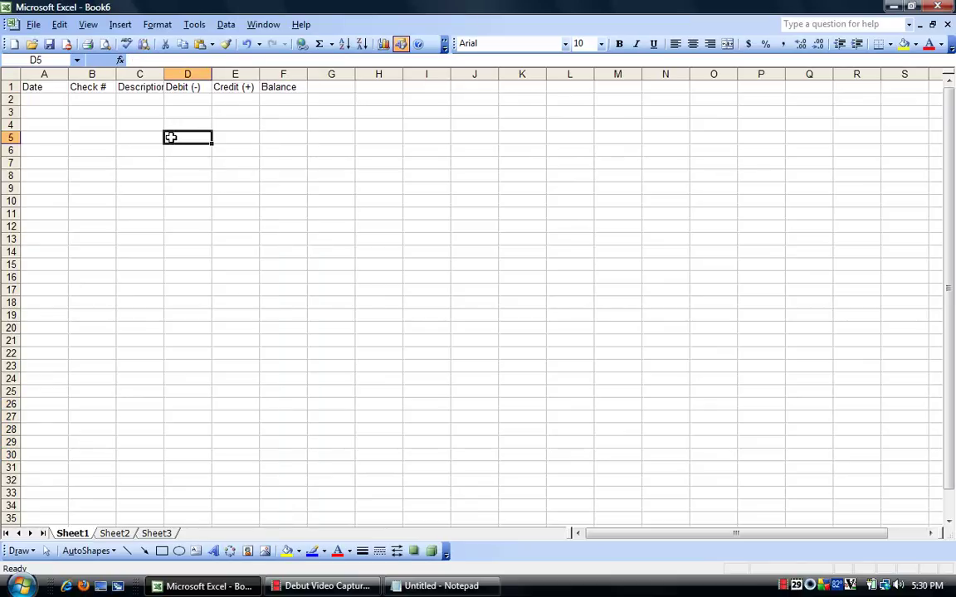
pyautogui.moveTo(165, 73); pyautogui.dragTo(348, 73)
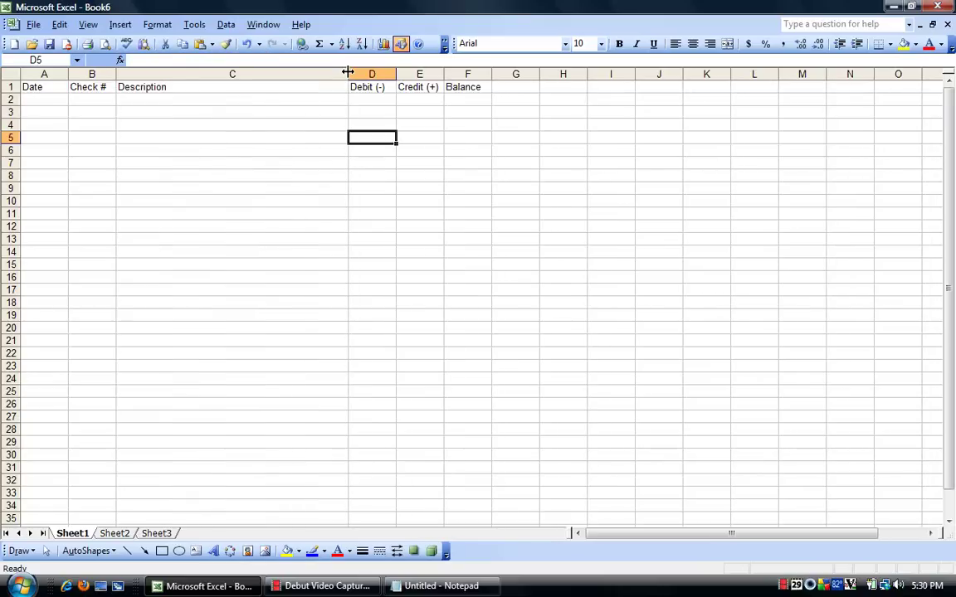
pyautogui.click(184, 100)
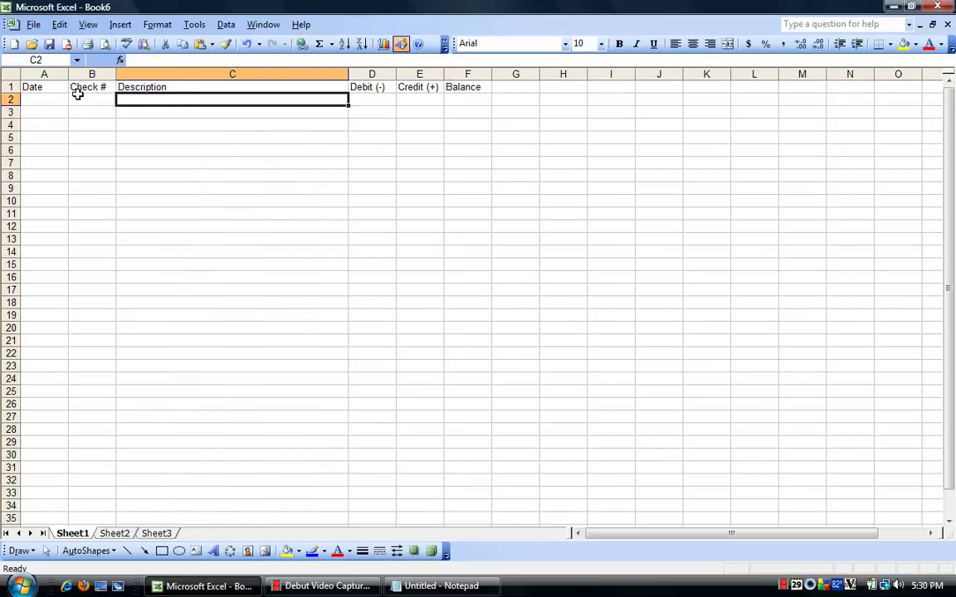
# Freeze the panes above row 2 so the heading row stays in view when scrolling
pyautogui.click(11, 100)
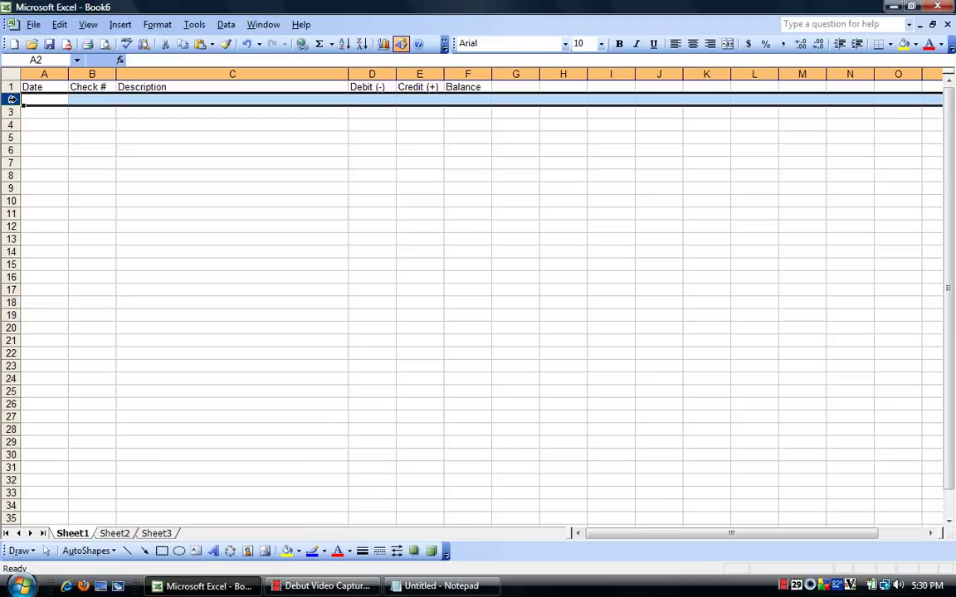
pyautogui.click(261, 25)
pyautogui.click(281, 95)
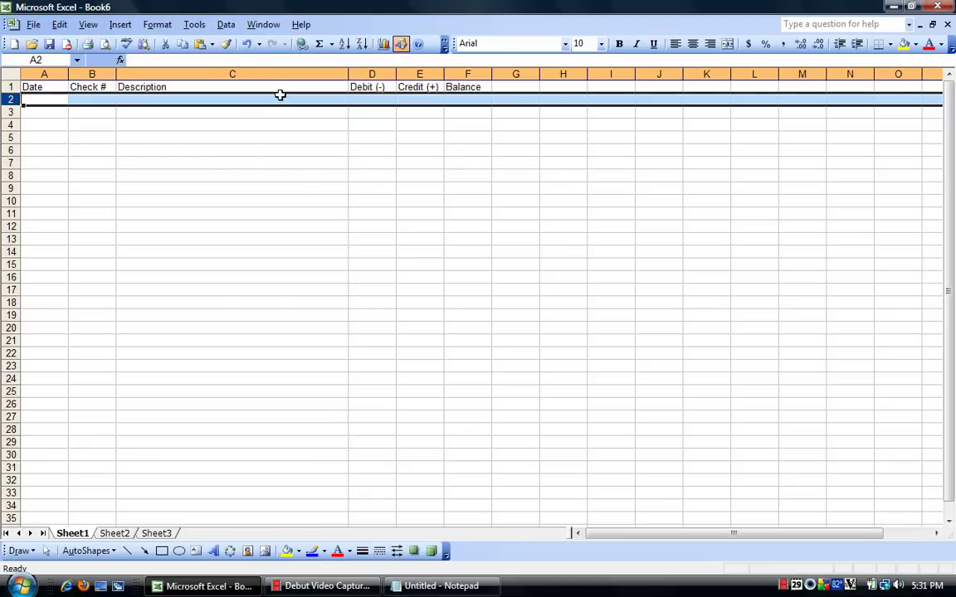
pyautogui.click(309, 203)
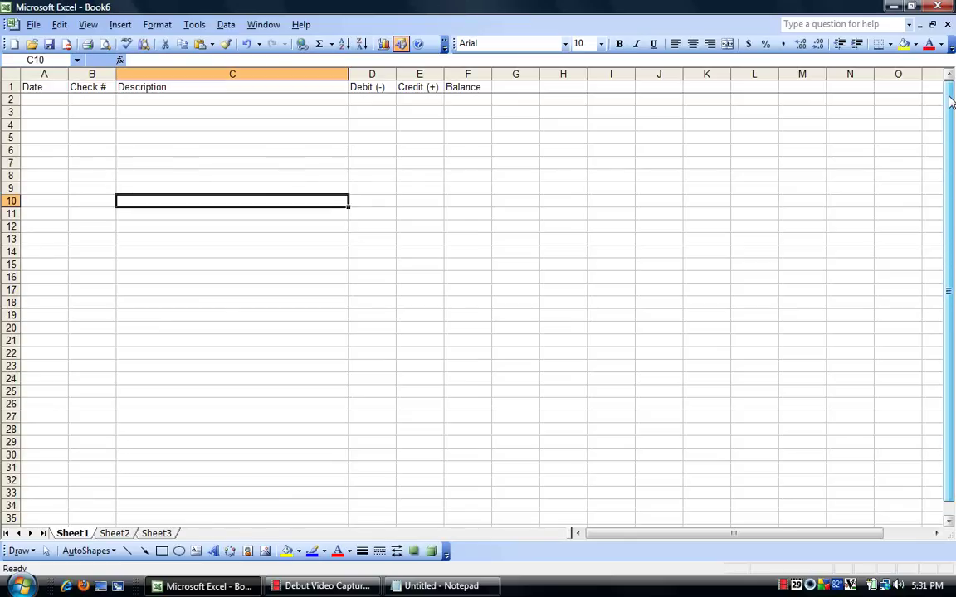
pyautogui.click(188, 87)
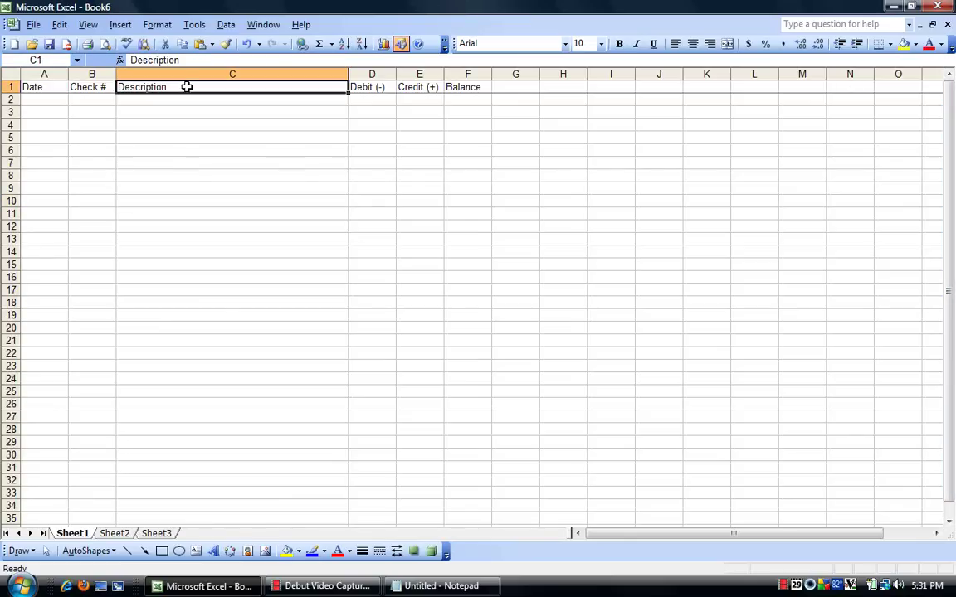
pyautogui.click(380, 176)
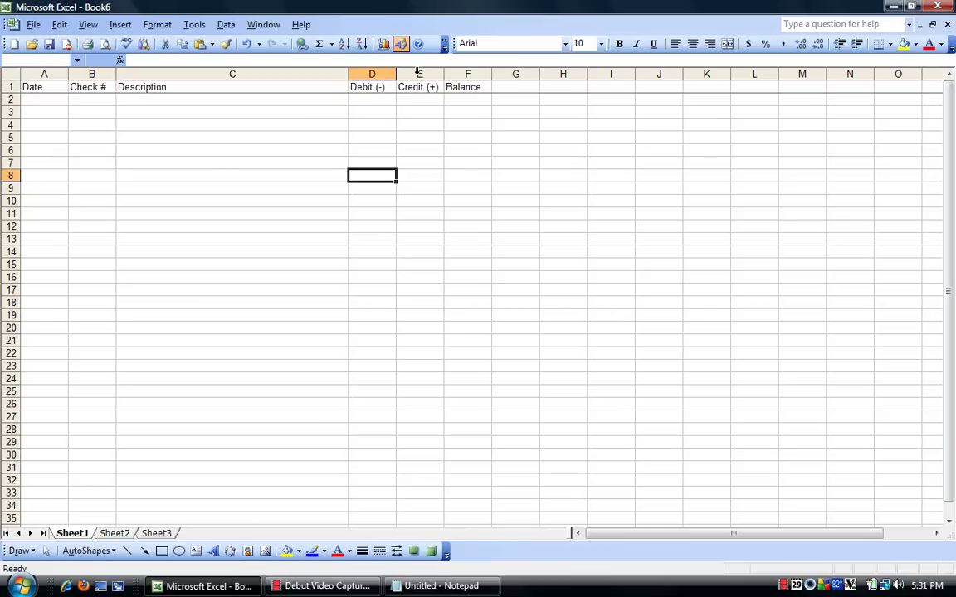
# Format the whole Date column as a date of the type *3/14/2001
pyautogui.click(49, 74)
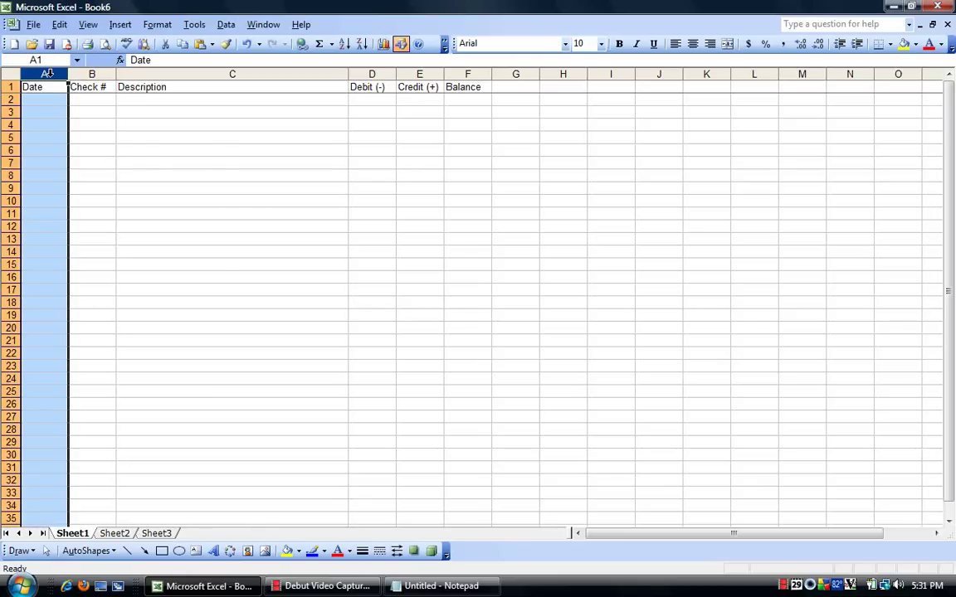
pyautogui.rightClick(42, 144)
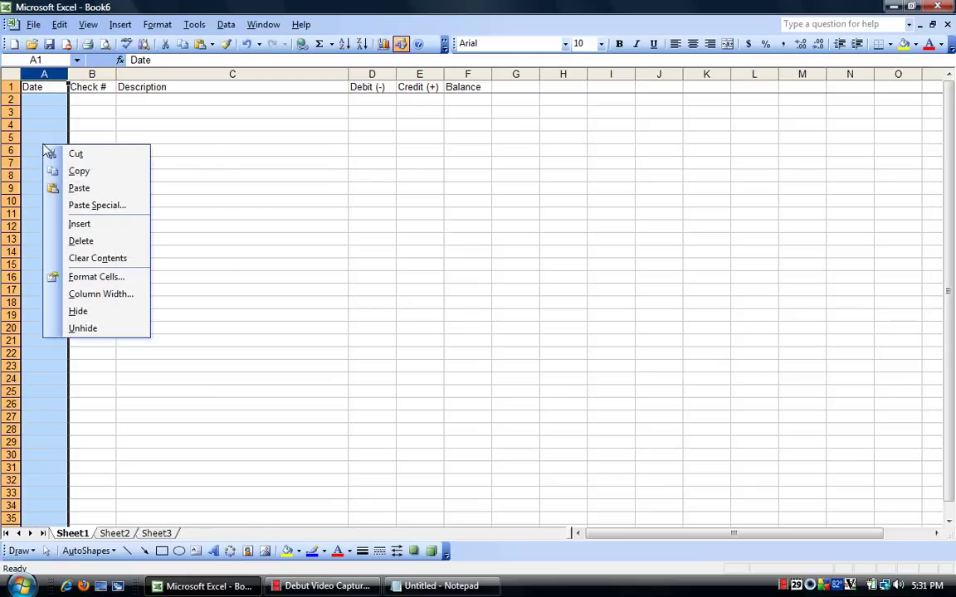
pyautogui.click(93, 278)
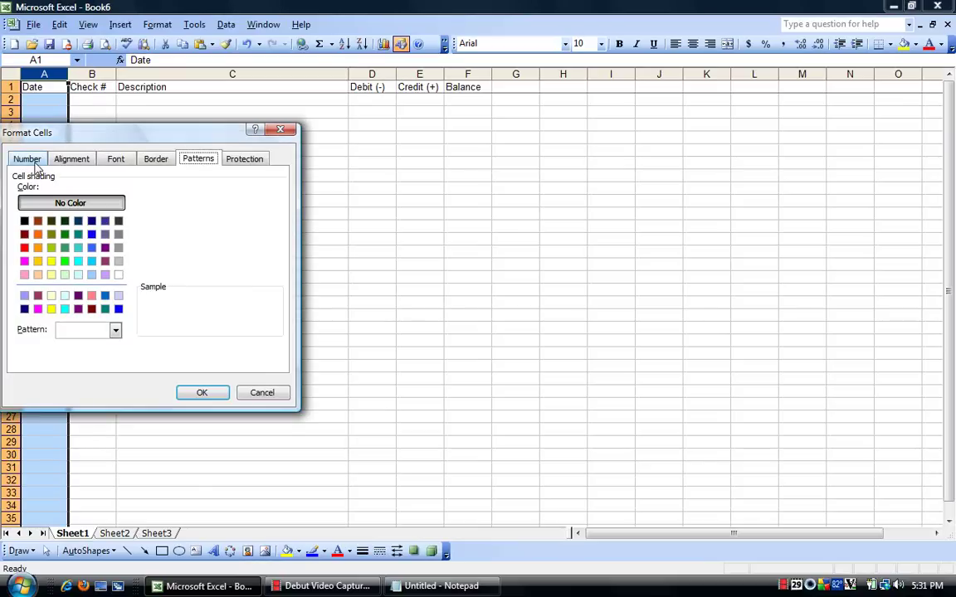
pyautogui.click(33, 162)
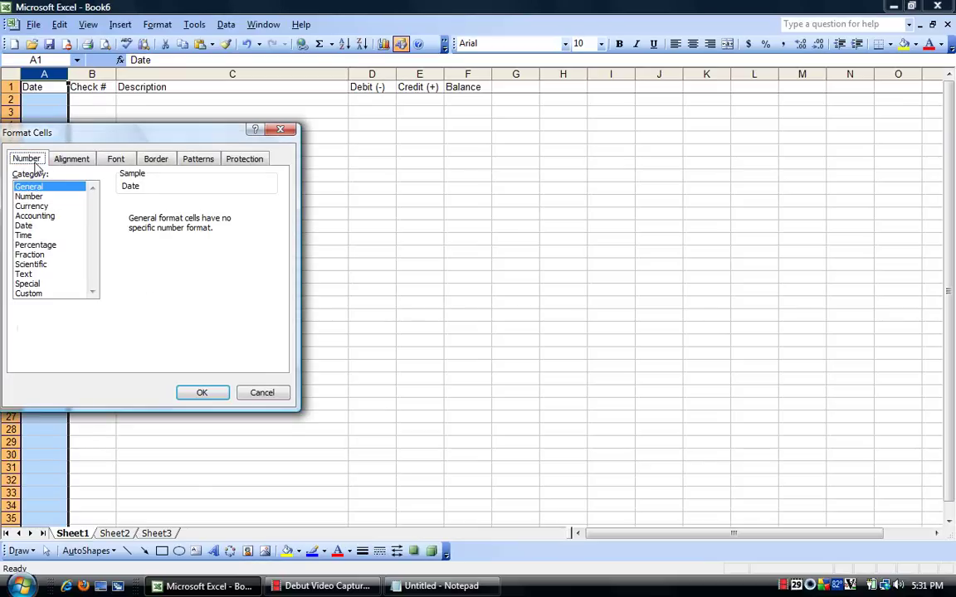
pyautogui.click(28, 227)
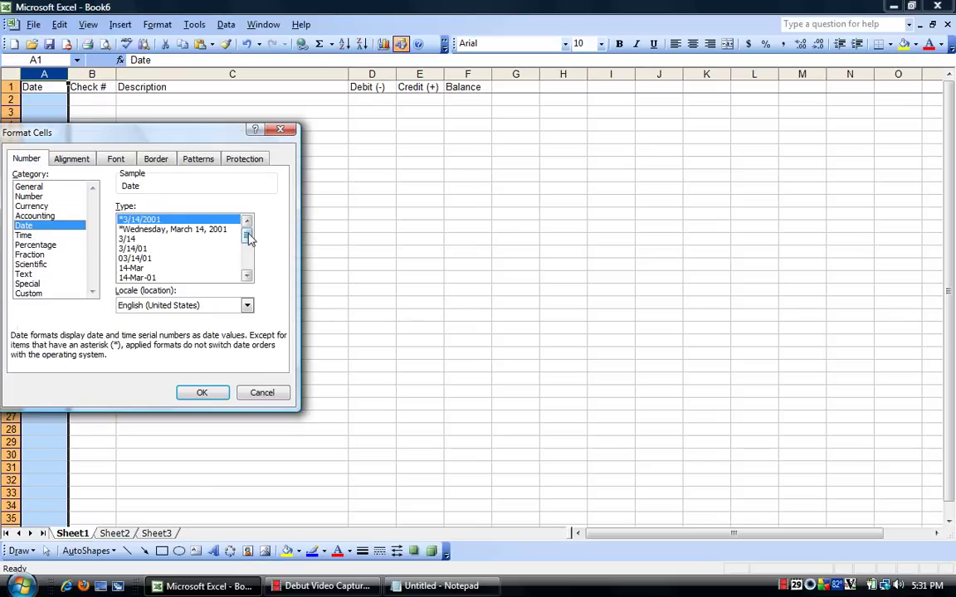
pyautogui.moveTo(248, 234)
pyautogui.mouseDown()
pyautogui.moveTo(250, 266)
pyautogui.moveTo(249, 228)
pyautogui.mouseUp()
pyautogui.click(201, 393)
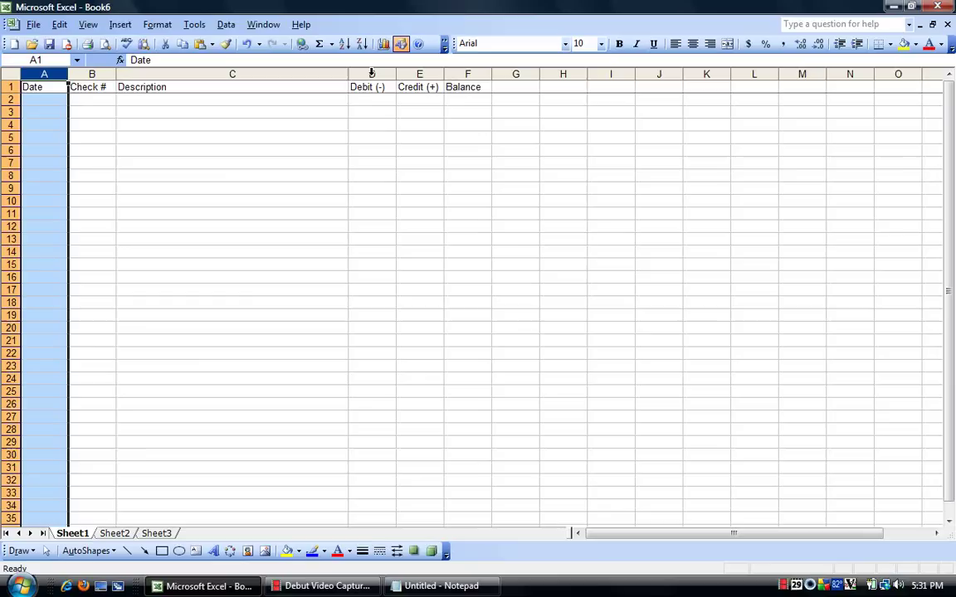
# Format the Debit, Credit and Balance columns as Currency with 2 decimal places, the $ symbol and negatives shown as -$1,234.10
pyautogui.click(372, 74)
pyautogui.moveTo(372, 74); pyautogui.dragTo(466, 74)
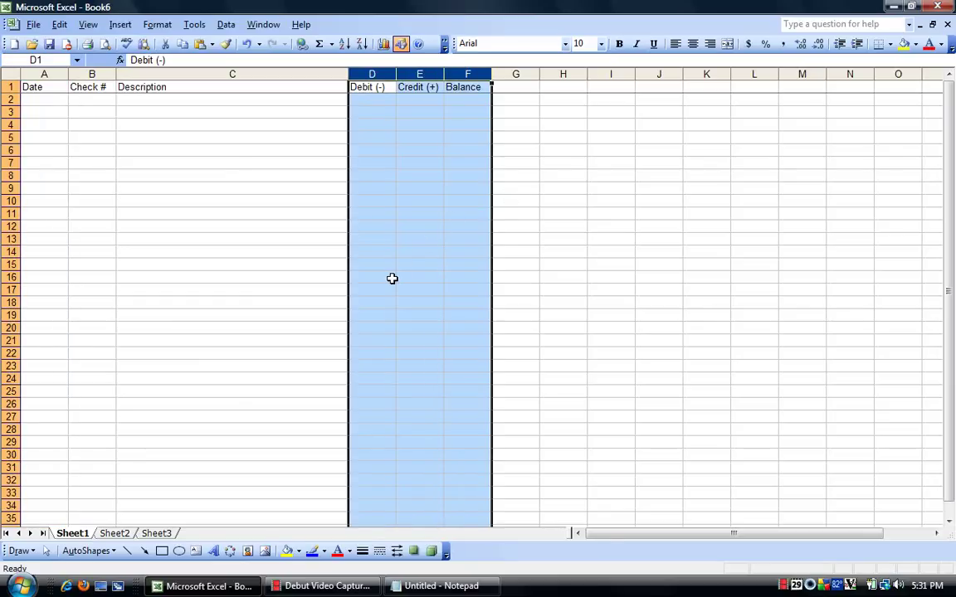
pyautogui.rightClick(415, 257)
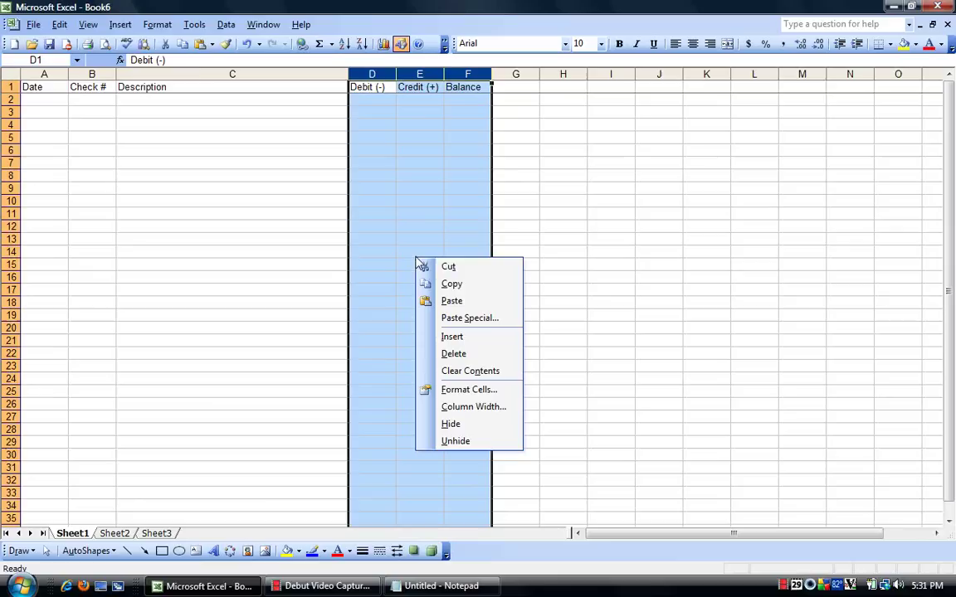
pyautogui.click(460, 389)
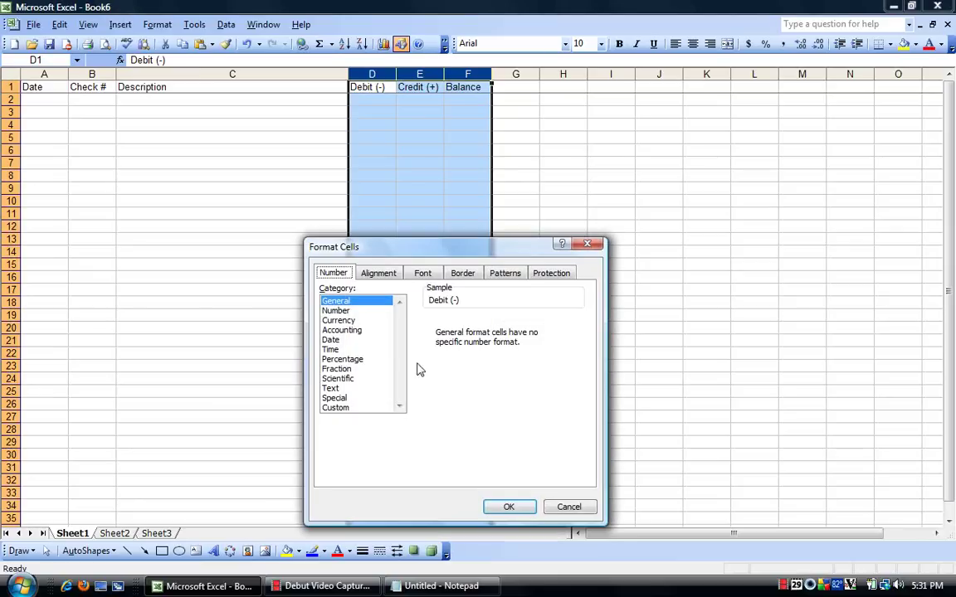
pyautogui.click(339, 322)
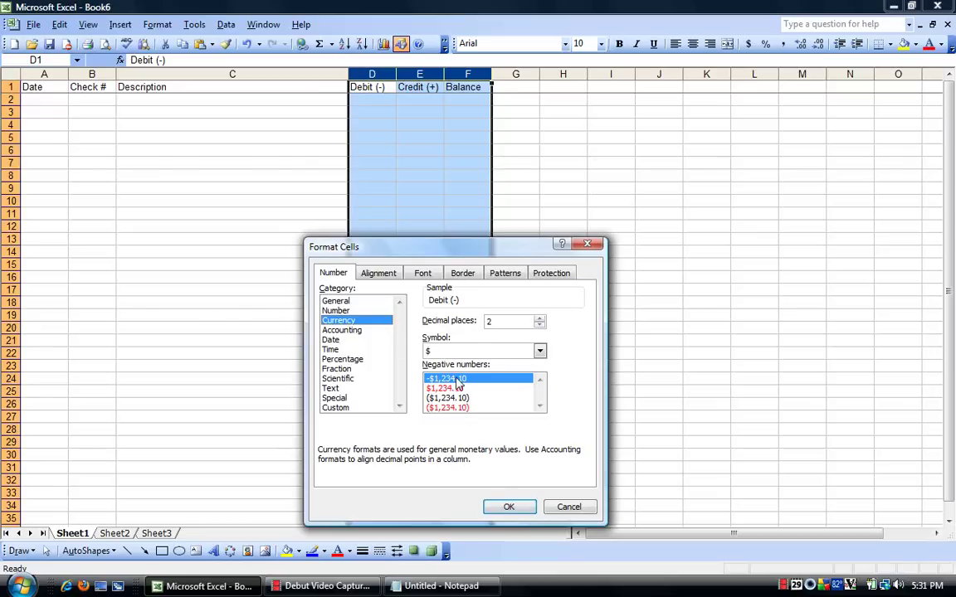
pyautogui.click(511, 509)
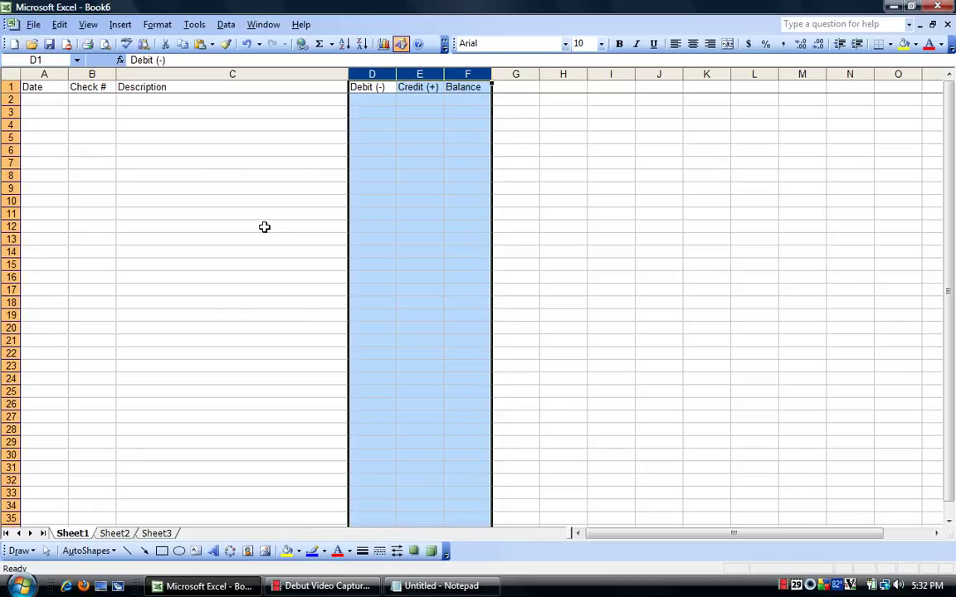
pyautogui.click(264, 227)
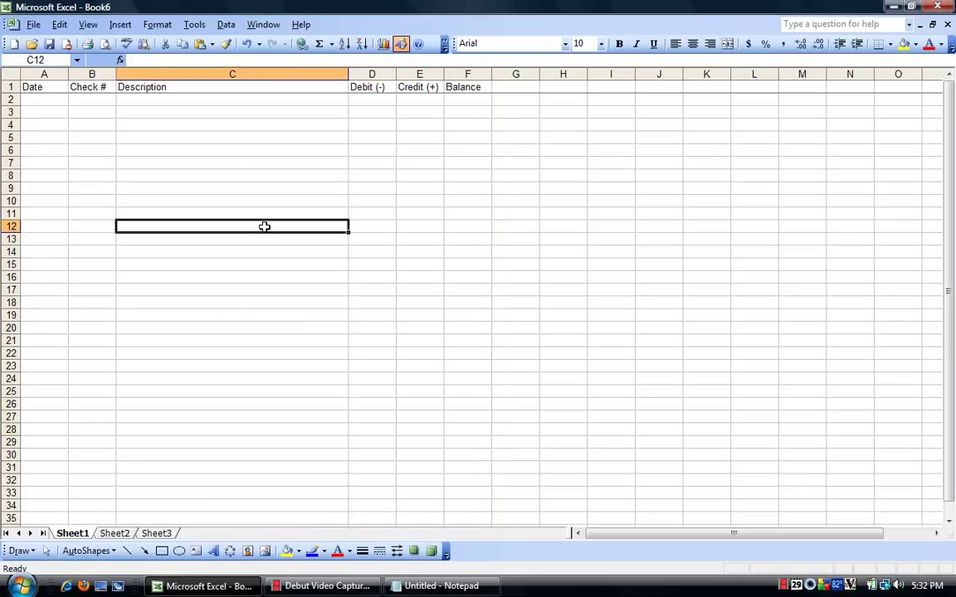
# Enter the running balance formula =IF(D3>0.01,F2-D3+E3,IF(E3>0.01,F2-D3+E3,"")) in cell F3 of the Balance column
pyautogui.click(470, 116)
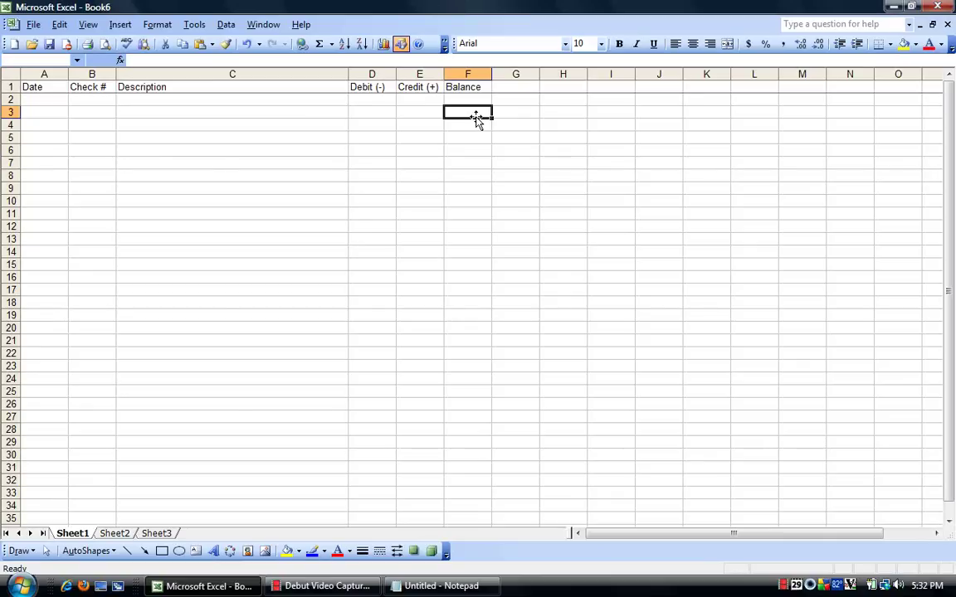
pyautogui.write('=IF(D3>0.01,F2-D3+E3,IF(E3>0.01,F2-D3+E3,""))')
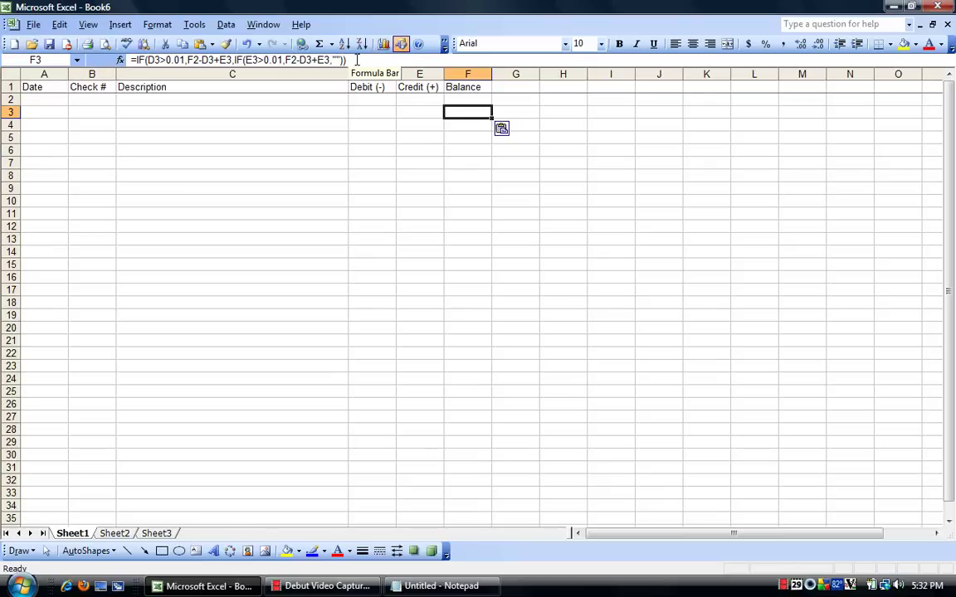
pyautogui.click(231, 61)
pyautogui.click(121, 60)
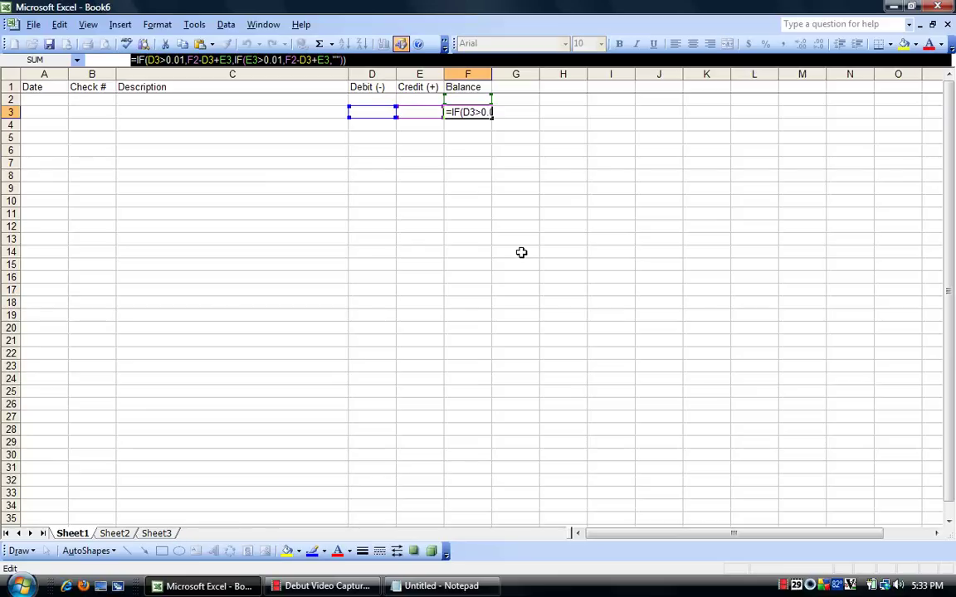
pyautogui.press('Return')
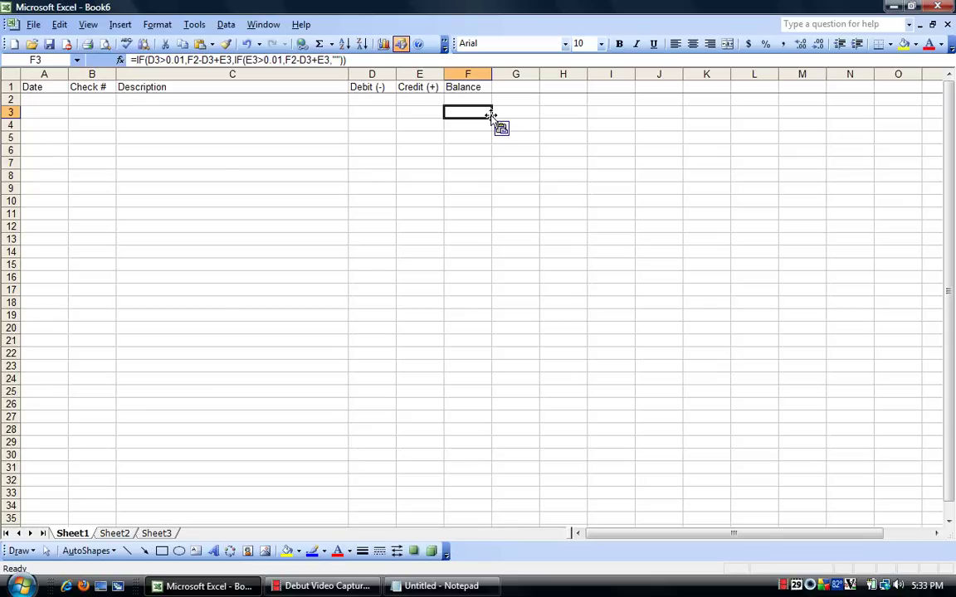
# Fill the balance formula from F3 down the Balance column to row 34
pyautogui.moveTo(491, 118); pyautogui.dragTo(491, 118)
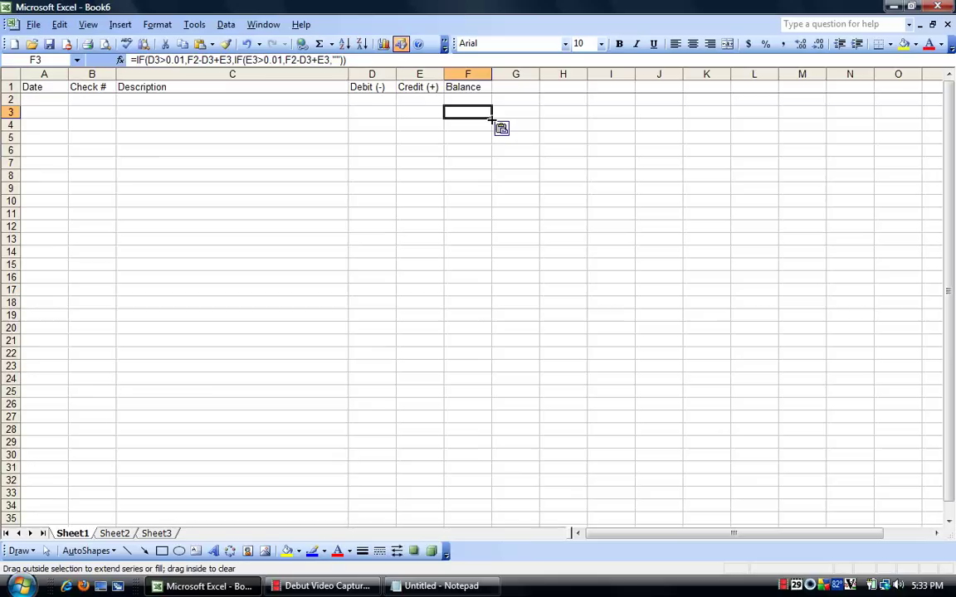
pyautogui.moveTo(491, 119)
pyautogui.mouseDown()
pyautogui.moveTo(490, 171)
pyautogui.moveTo(490, 118)
pyautogui.mouseUp()
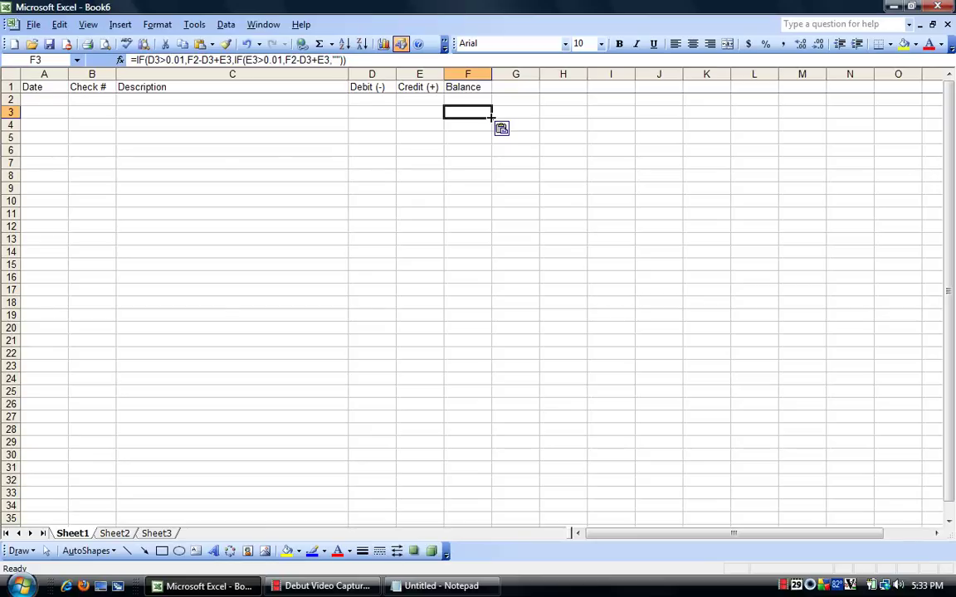
pyautogui.moveTo(492, 118); pyautogui.dragTo(486, 510)
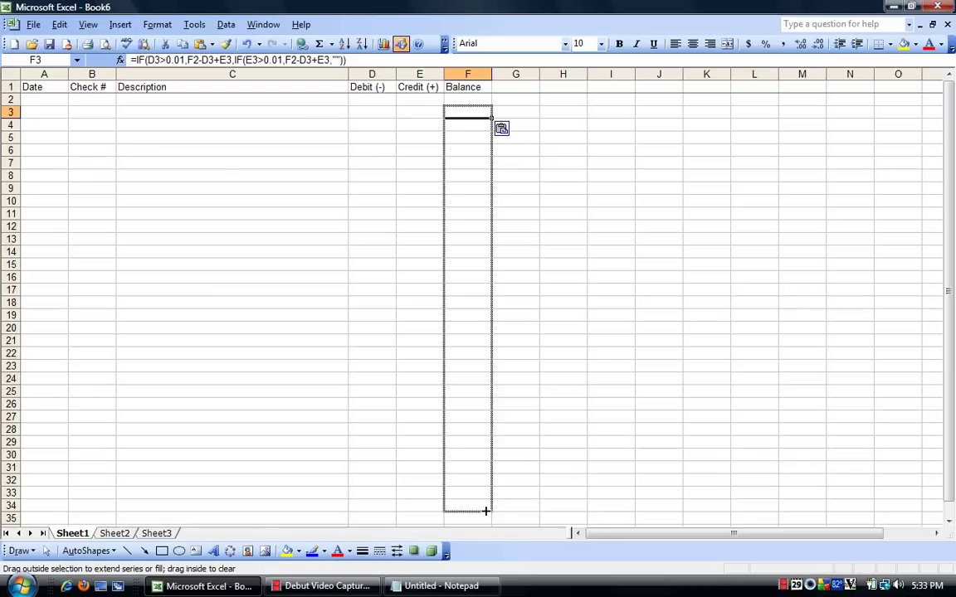
pyautogui.moveTo(486, 511); pyautogui.dragTo(487, 512)
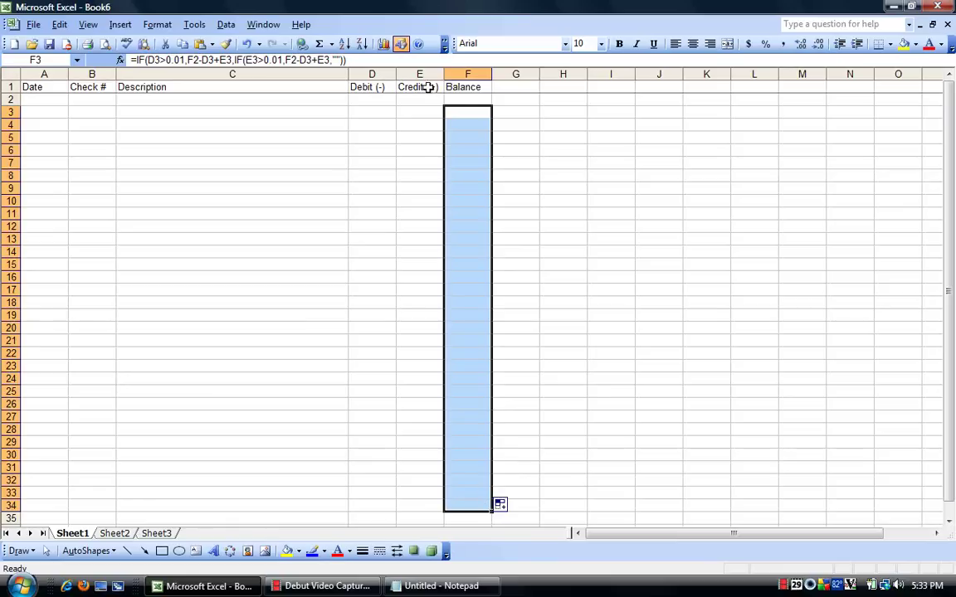
# Examine how the cell references in the Balance formula change from row to row, starting at F3
pyautogui.click(459, 110)
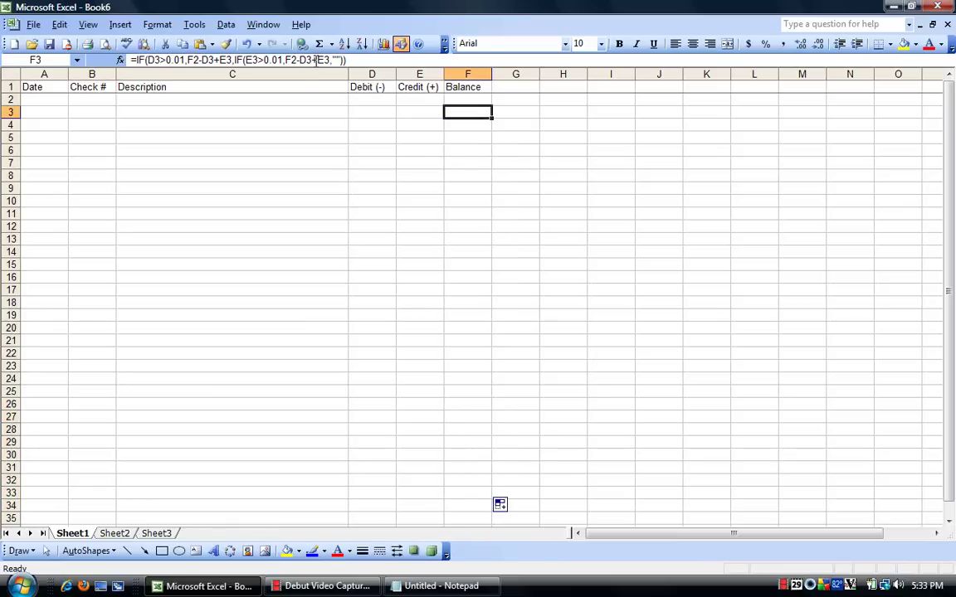
pyautogui.doubleClick(459, 111)
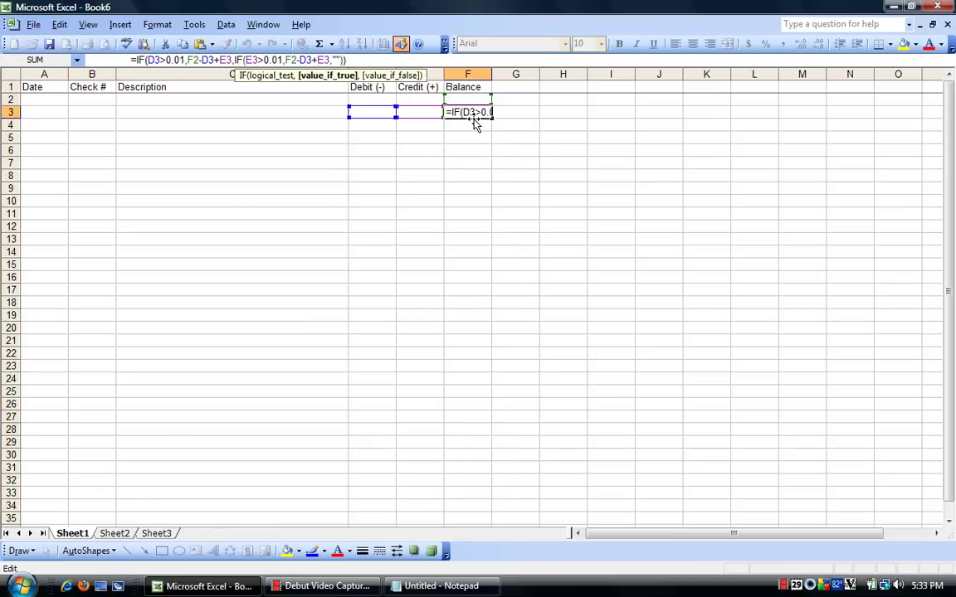
pyautogui.press('Escape')
pyautogui.write("'")
pyautogui.press('Escape')
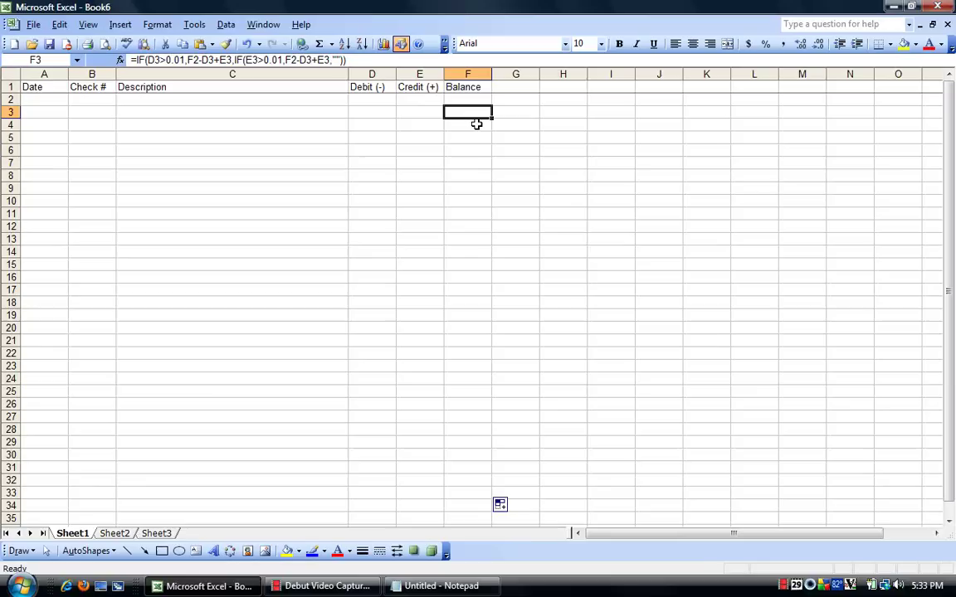
pyautogui.press('Down')
pyautogui.press('Down')
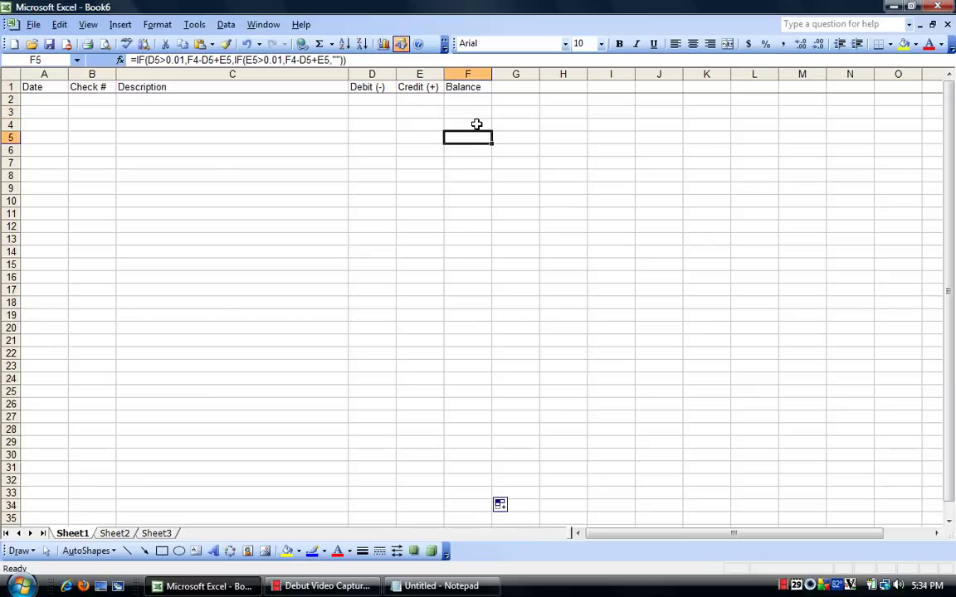
pyautogui.press('Down')
pyautogui.press('Down')
pyautogui.press('Down')
pyautogui.press('Down')
pyautogui.press('Down')
pyautogui.press('Down')
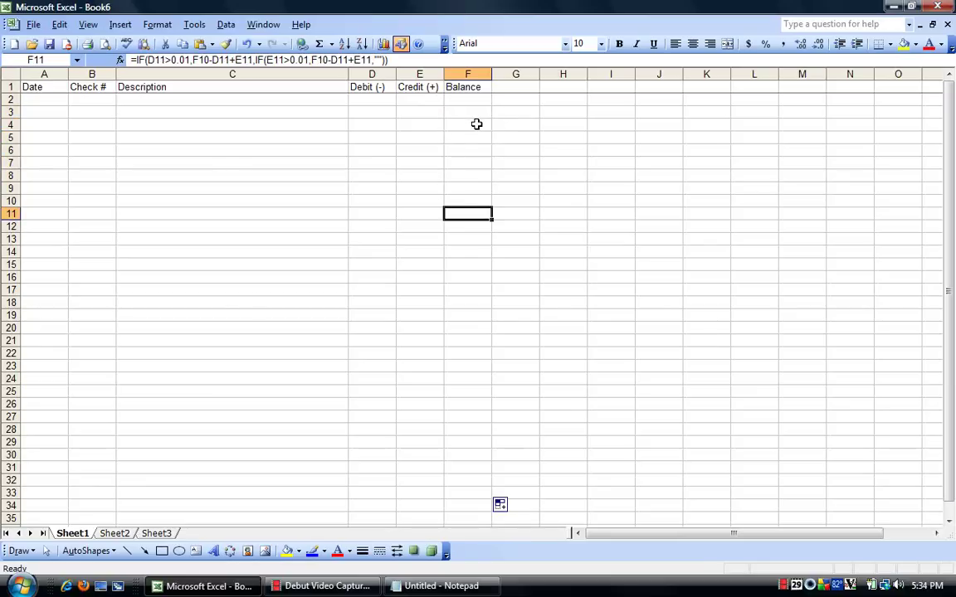
pyautogui.press('Down')
pyautogui.press('Down')
pyautogui.press('Down')
pyautogui.press('Down')
pyautogui.press('Up')
pyautogui.press('Up')
pyautogui.press('Up')
pyautogui.press('Up')
pyautogui.press('Up')
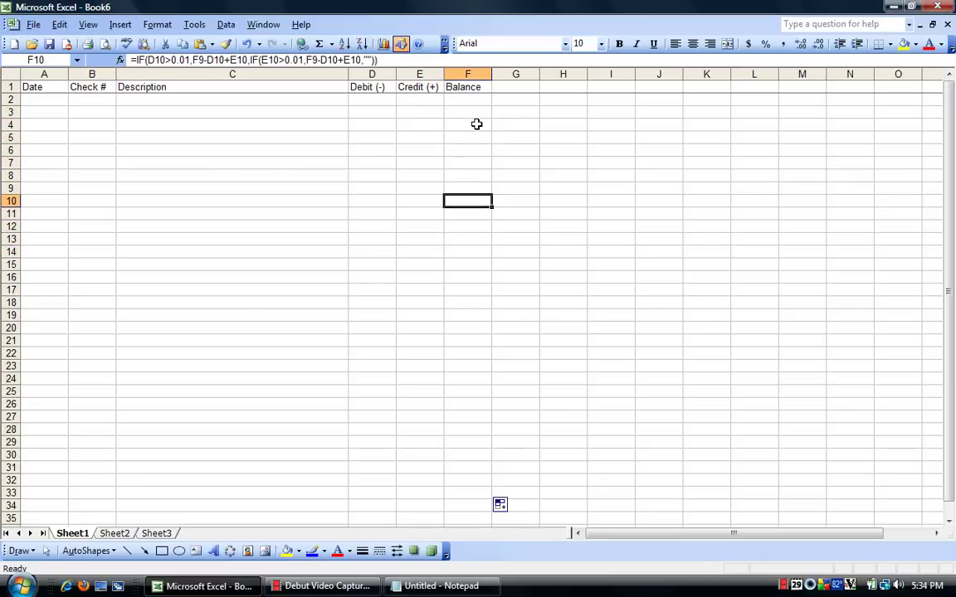
pyautogui.press('Up')
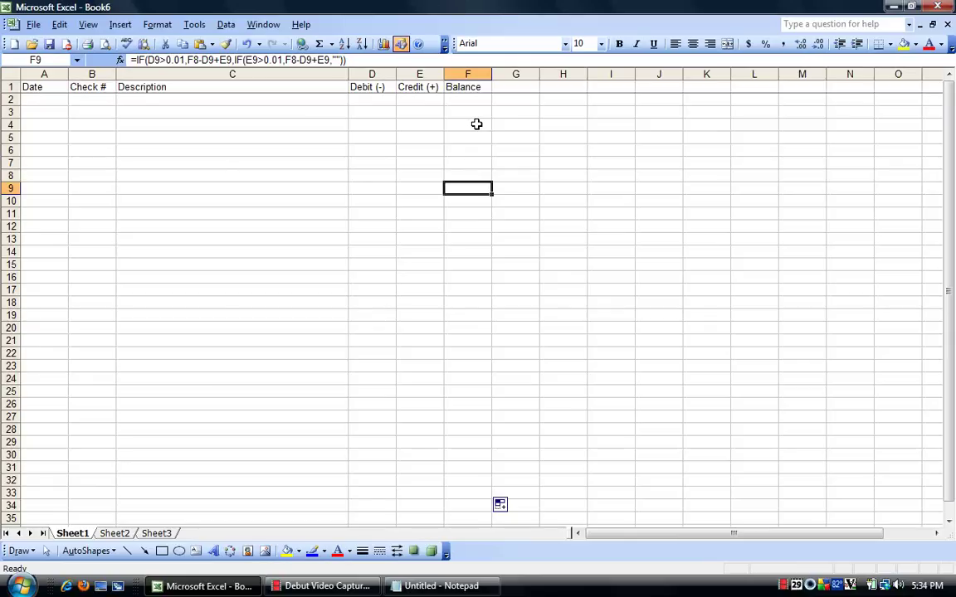
pyautogui.press('Up')
pyautogui.press('Up')
pyautogui.press('Up')
pyautogui.press('Up')
pyautogui.press('Up')
pyautogui.press('Up')
pyautogui.press('Left')
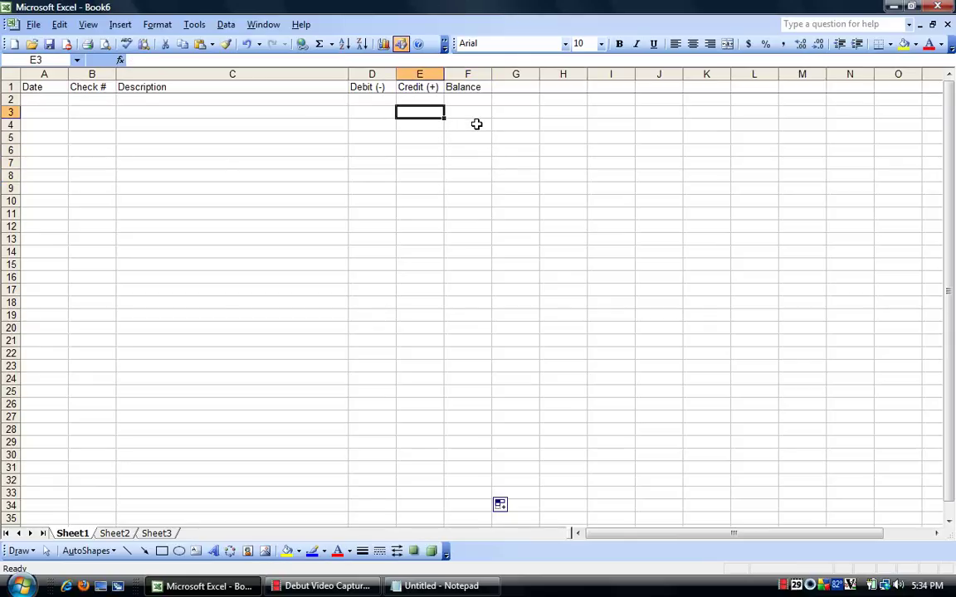
pyautogui.press('Left')
pyautogui.press('Left')
pyautogui.press('Left')
pyautogui.press('Left')
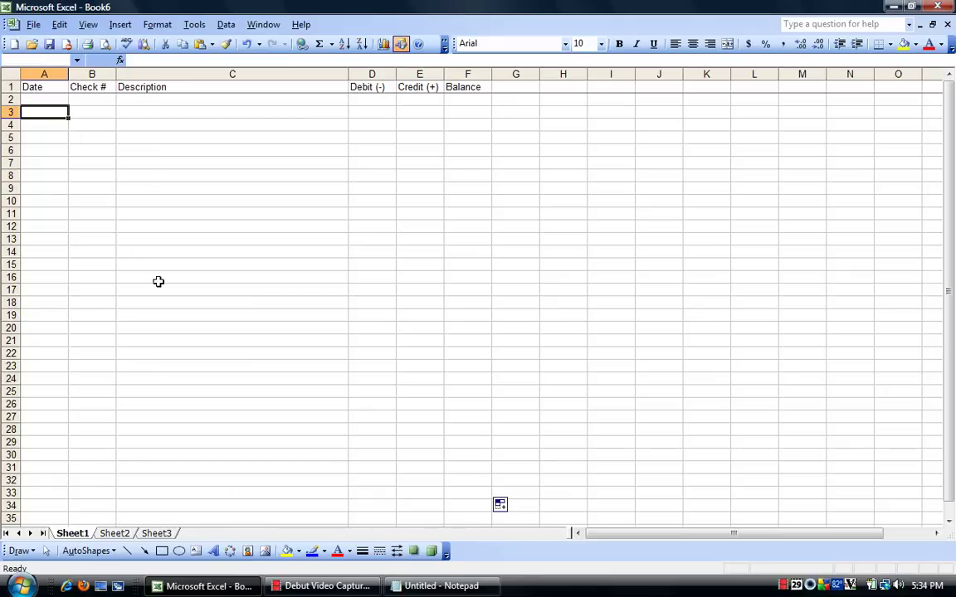
# Rename the Sheet1 worksheet as Checking
pyautogui.rightClick(82, 536)
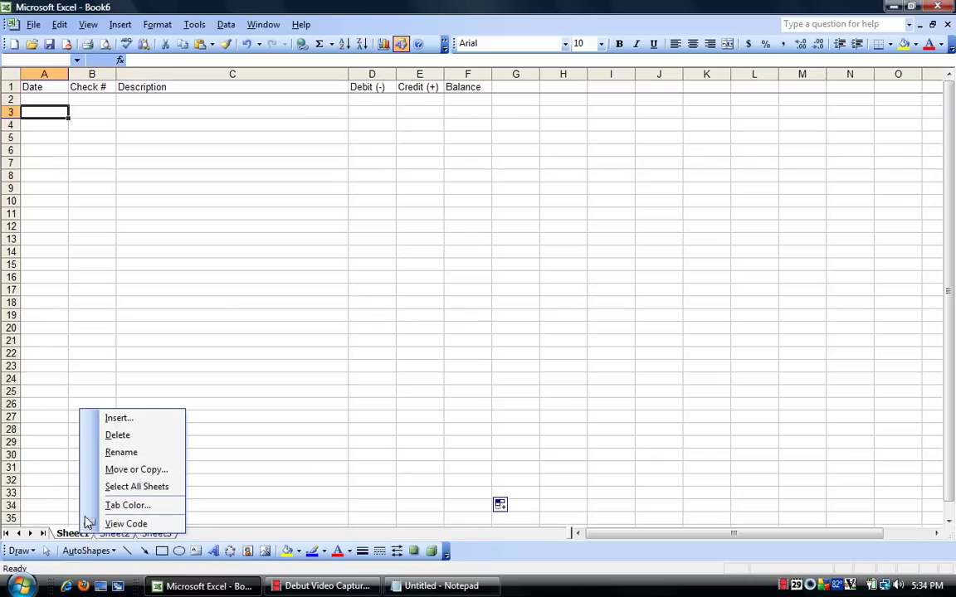
pyautogui.click(121, 452)
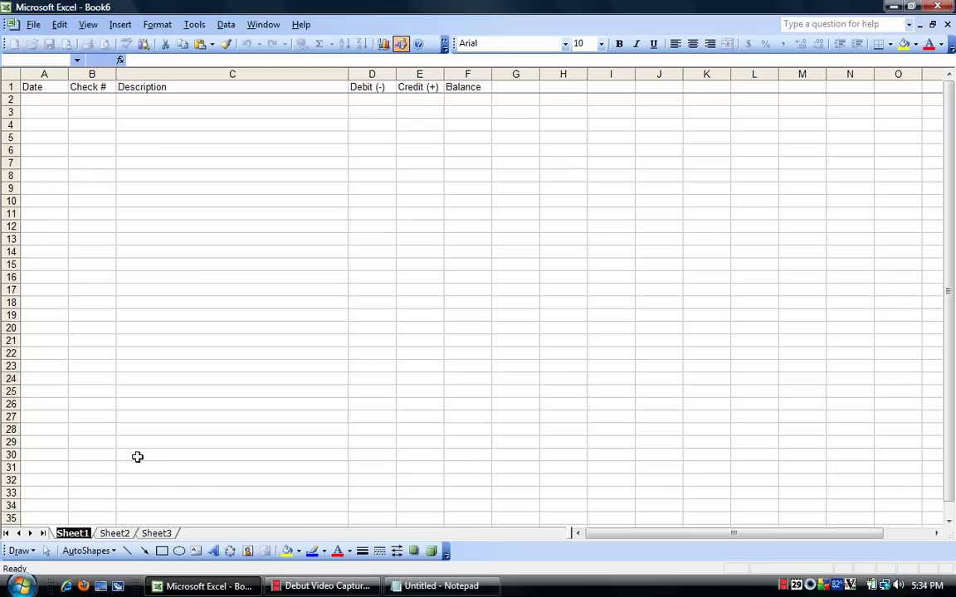
pyautogui.write('Checking')
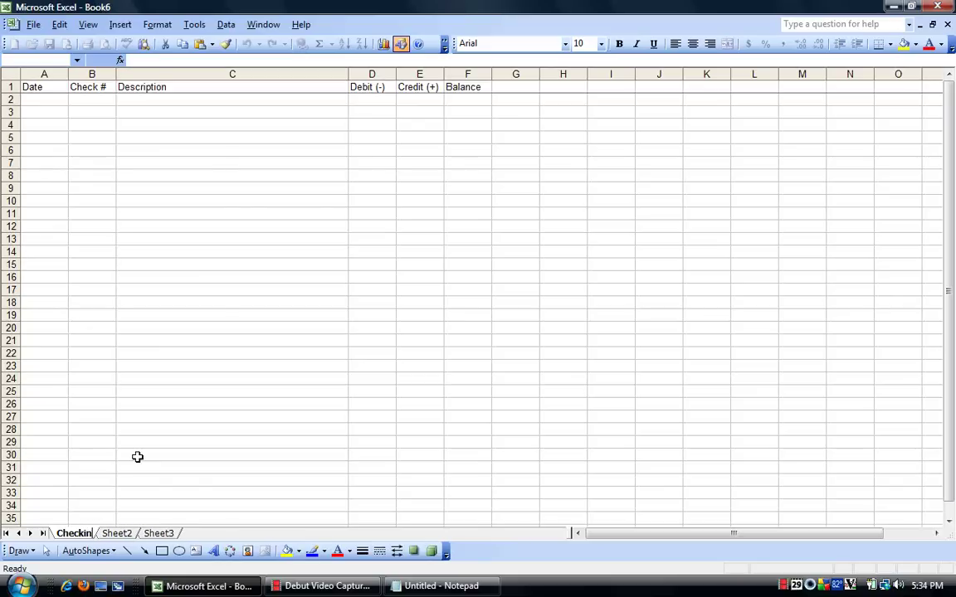
pyautogui.click(138, 481)
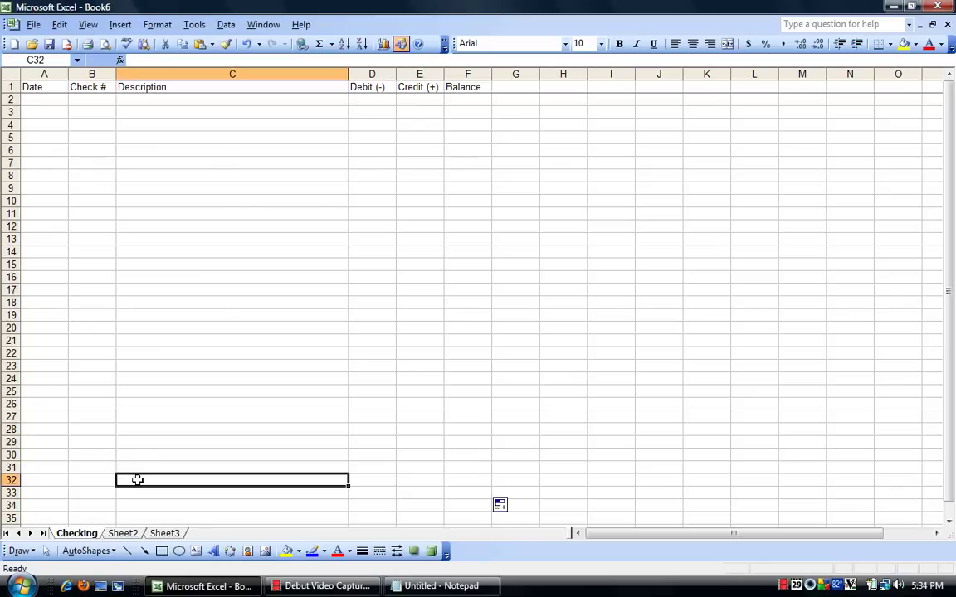
# Rename the Sheet2 worksheet as Savings
pyautogui.click(123, 534)
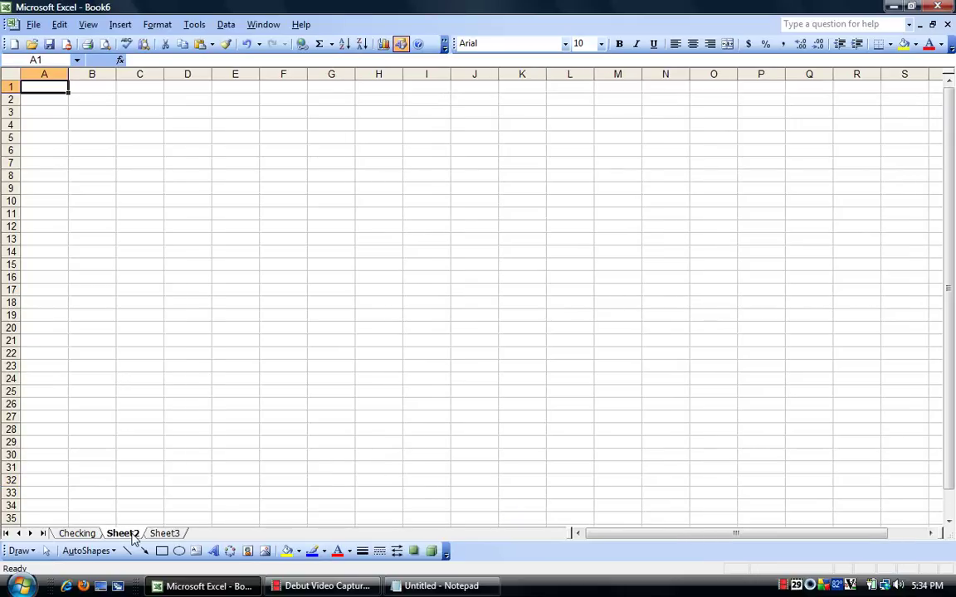
pyautogui.click(204, 213)
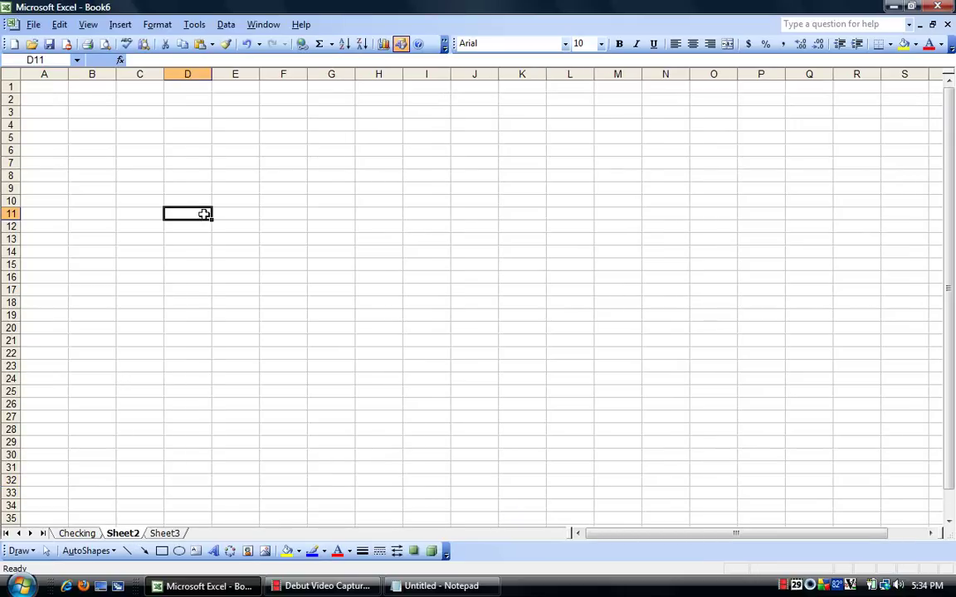
pyautogui.click(54, 87)
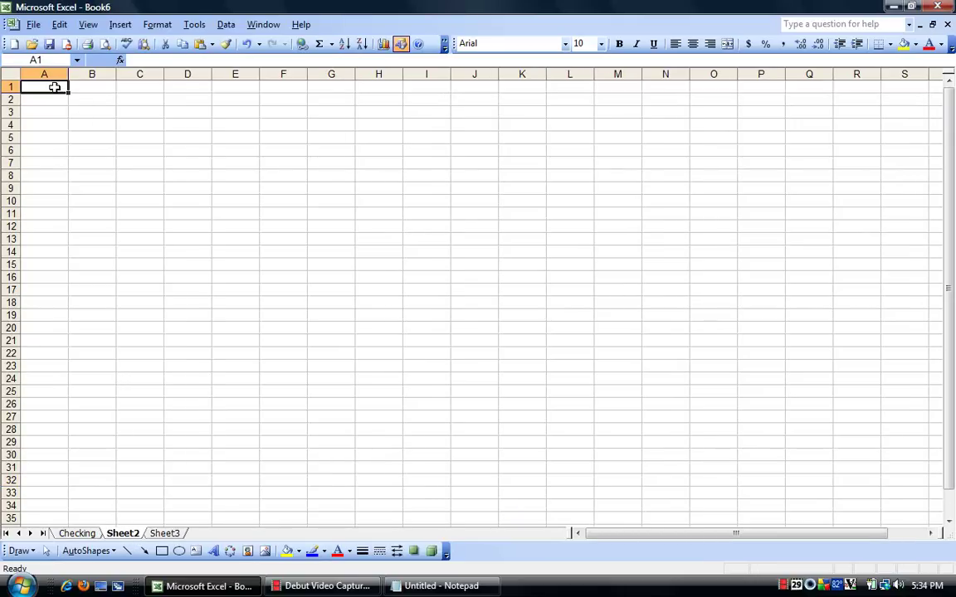
pyautogui.rightClick(129, 536)
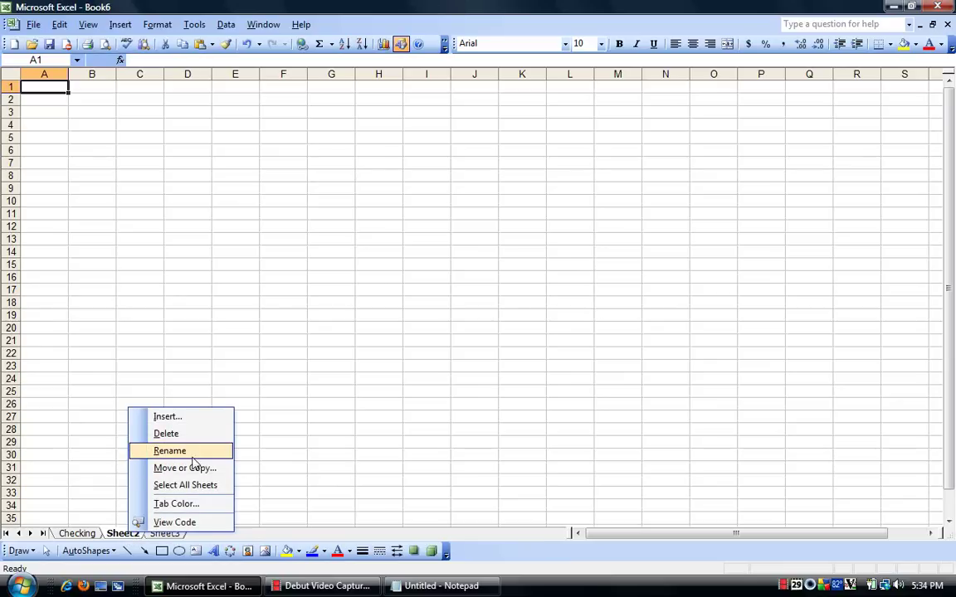
pyautogui.click(192, 456)
pyautogui.write('Savings')
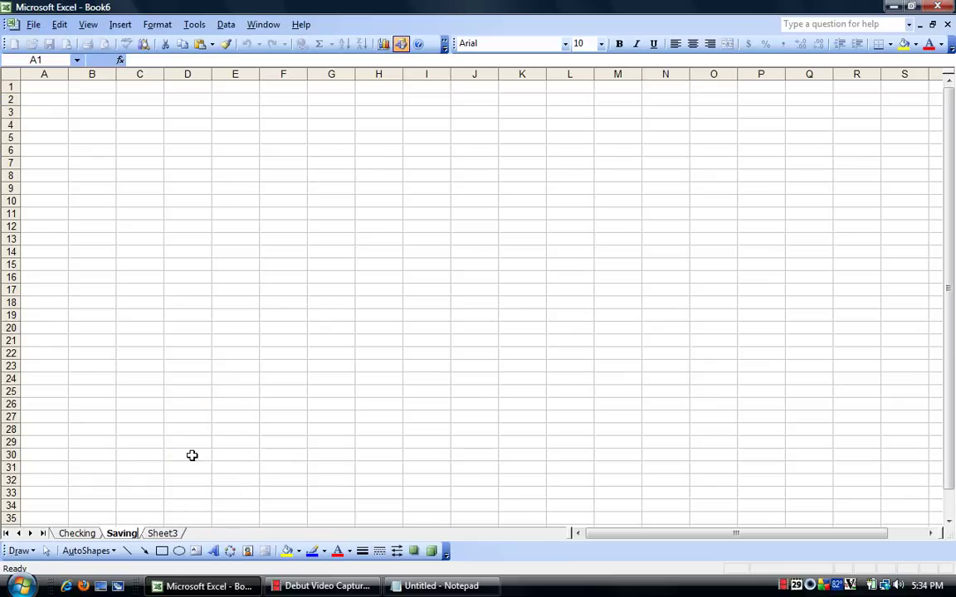
pyautogui.click(160, 380)
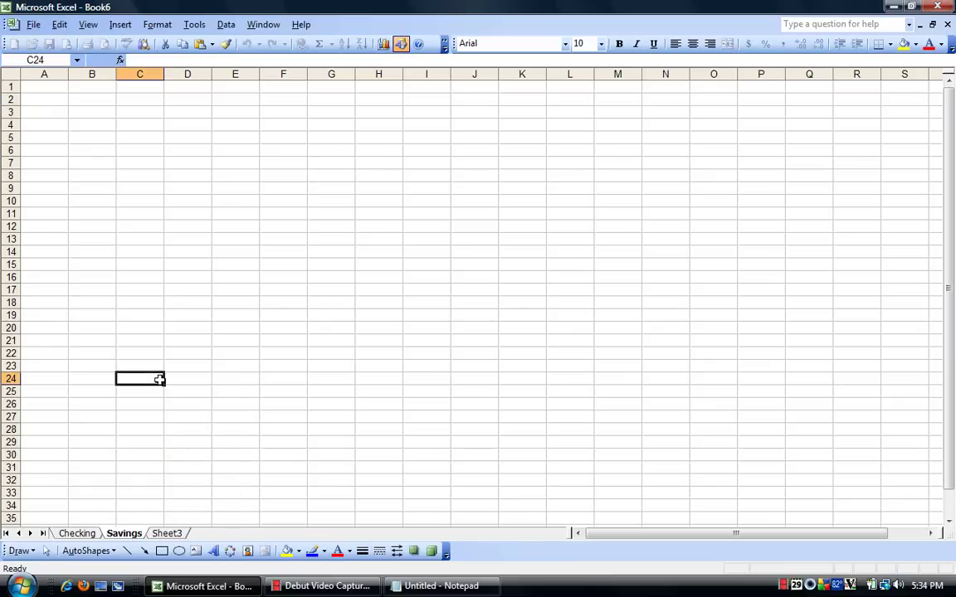
# Copy the entire Checking sheet into the Savings sheet starting at cell A1, and return to the Checking sheet with the copy selection cleared
pyautogui.click(77, 534)
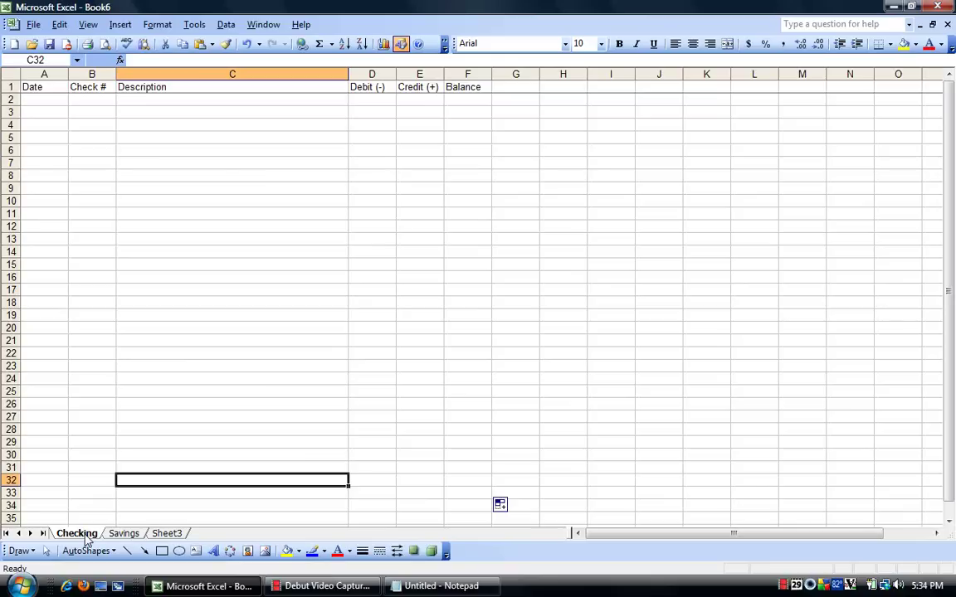
pyautogui.click(9, 74)
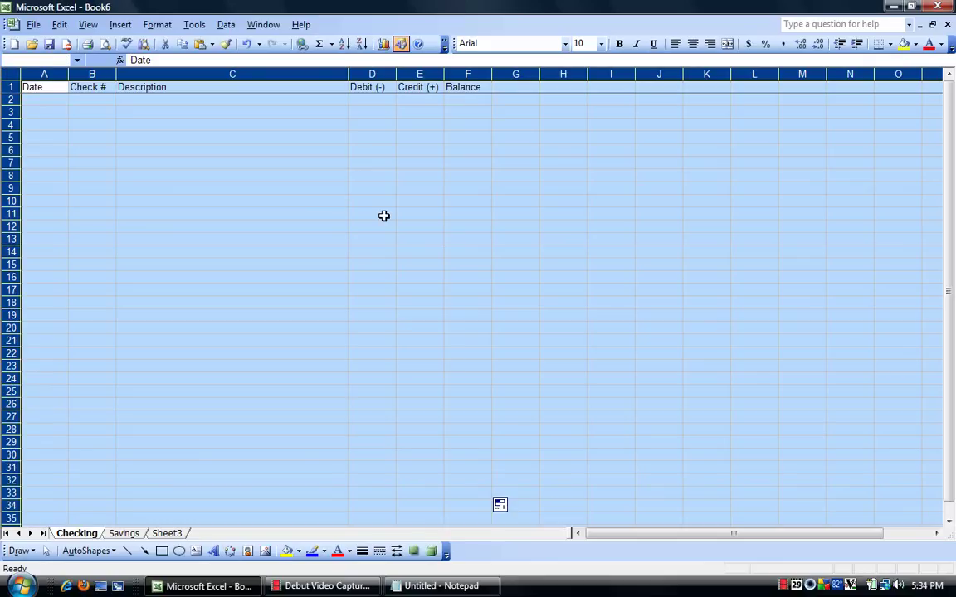
pyautogui.hotkey('ctrl', 'c')
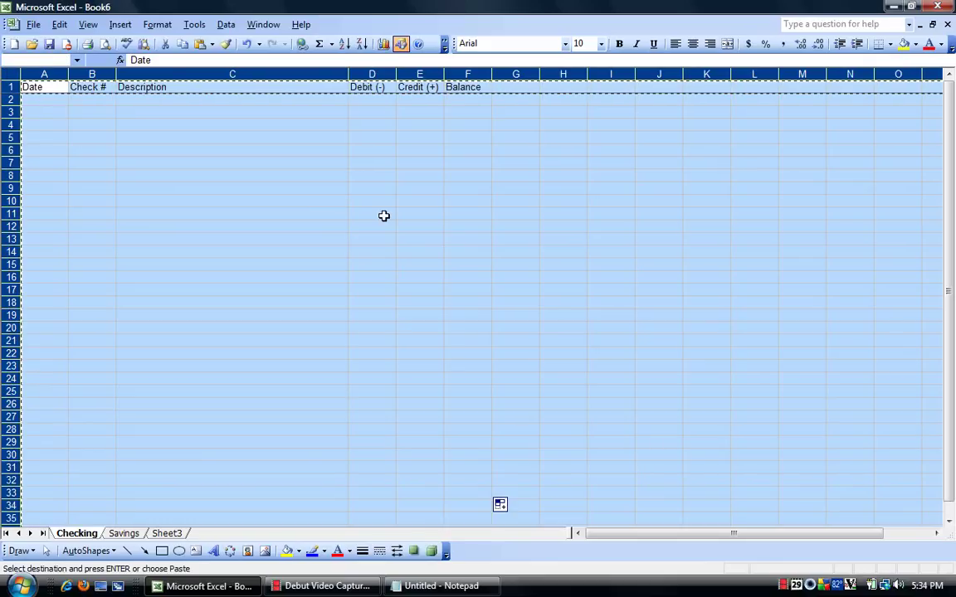
pyautogui.click(123, 534)
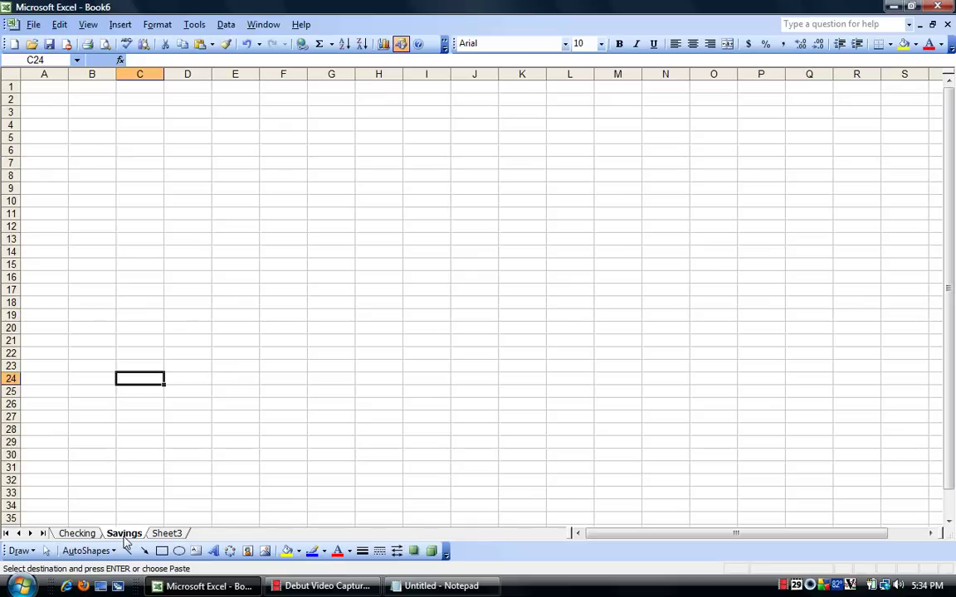
pyautogui.click(41, 86)
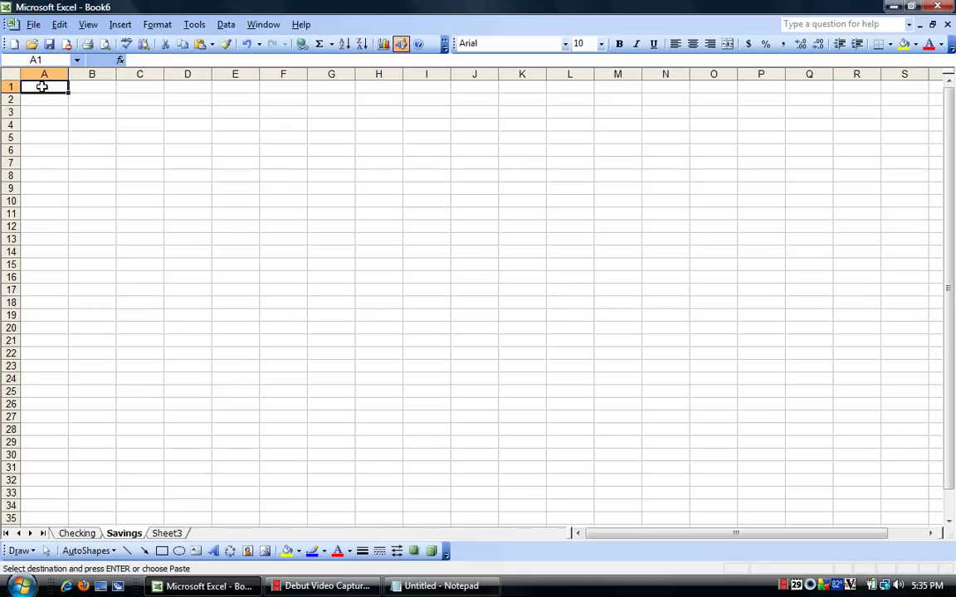
pyautogui.hotkey('ctrl', 'v')
pyautogui.click(92, 149)
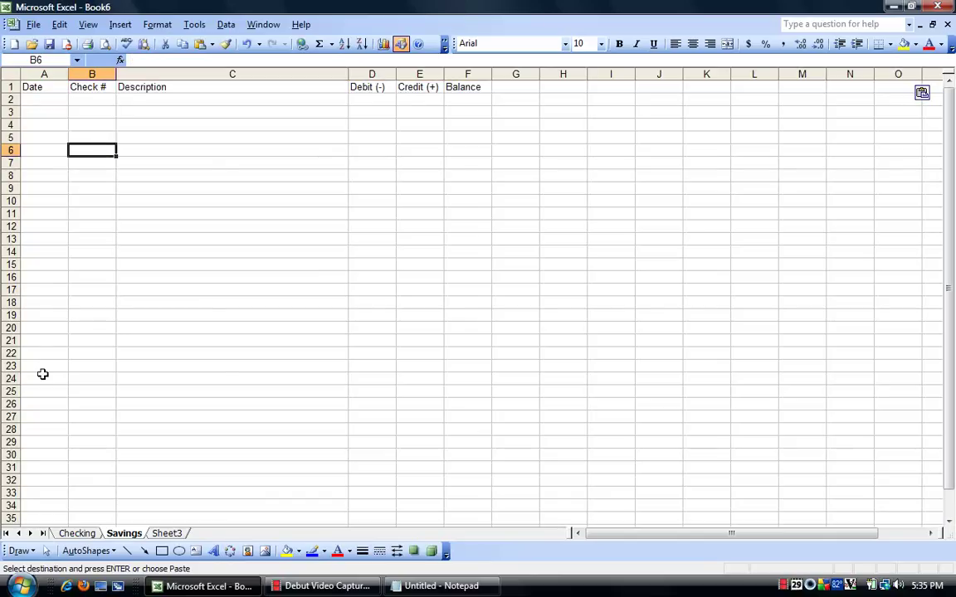
pyautogui.click(76, 534)
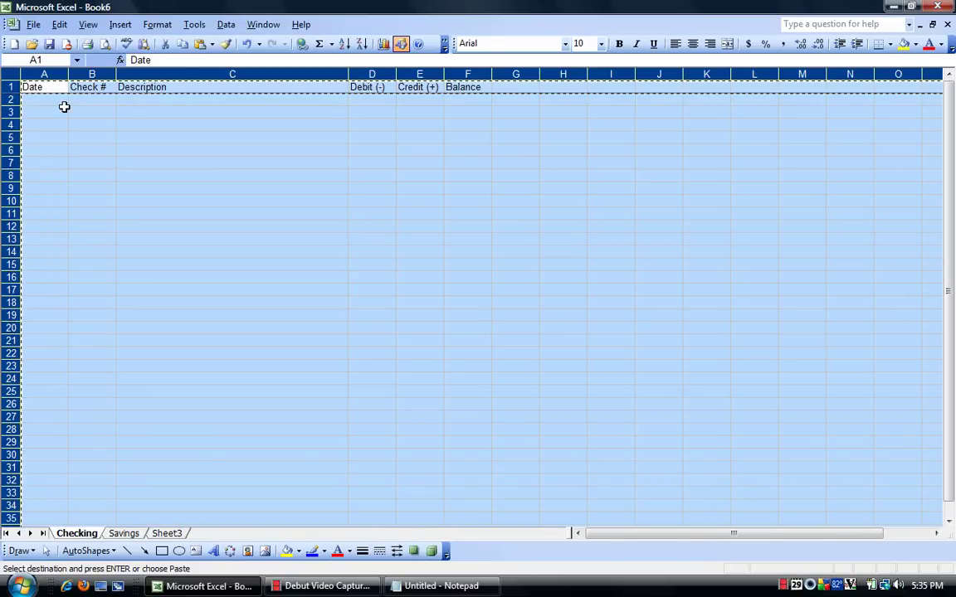
pyautogui.press('Escape')
pyautogui.click(152, 317)
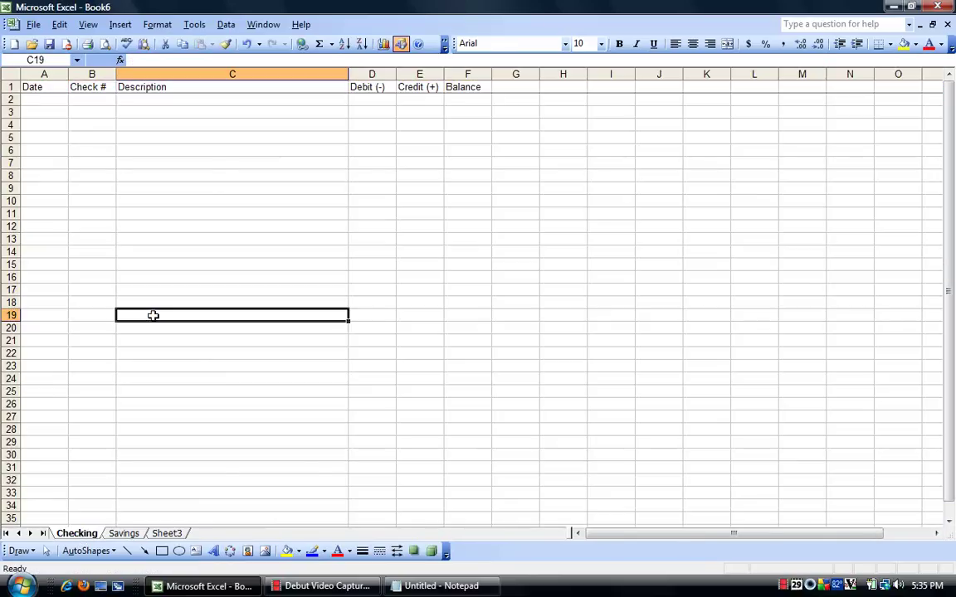
# Freeze the header row on the Savings sheet so that everything from row 2 down scrolls beneath it
pyautogui.click(125, 534)
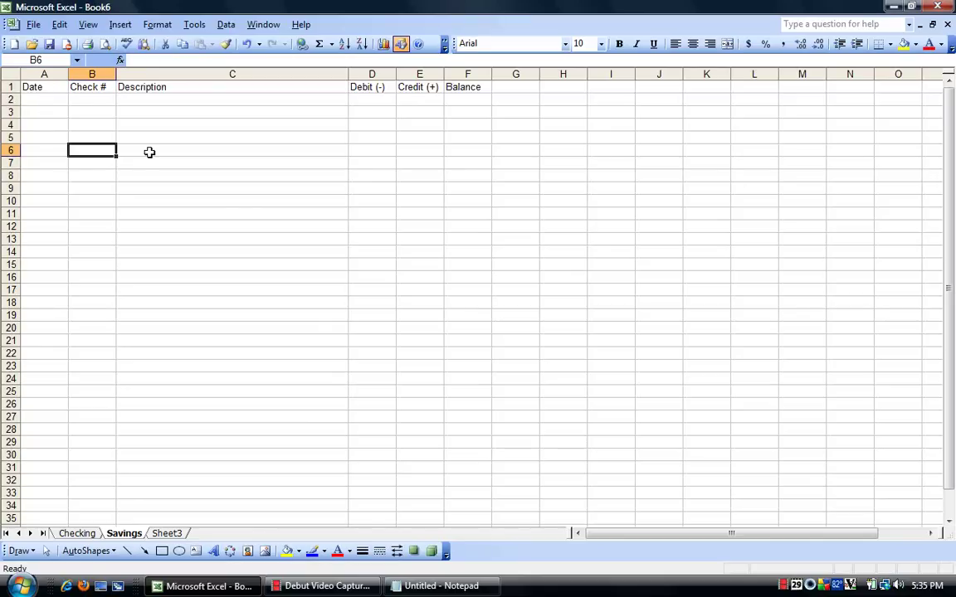
pyautogui.click(9, 100)
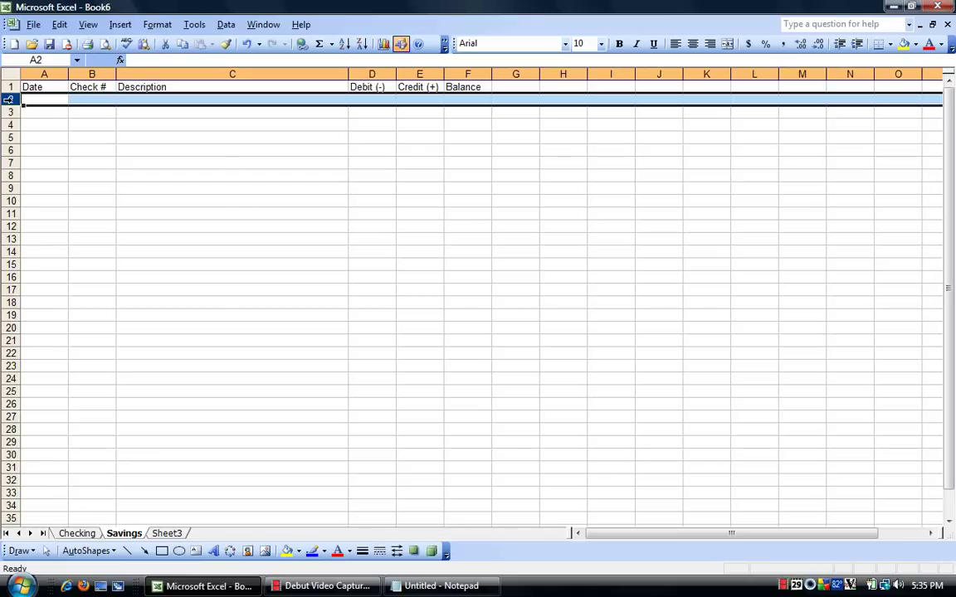
pyautogui.click(264, 24)
pyautogui.click(273, 92)
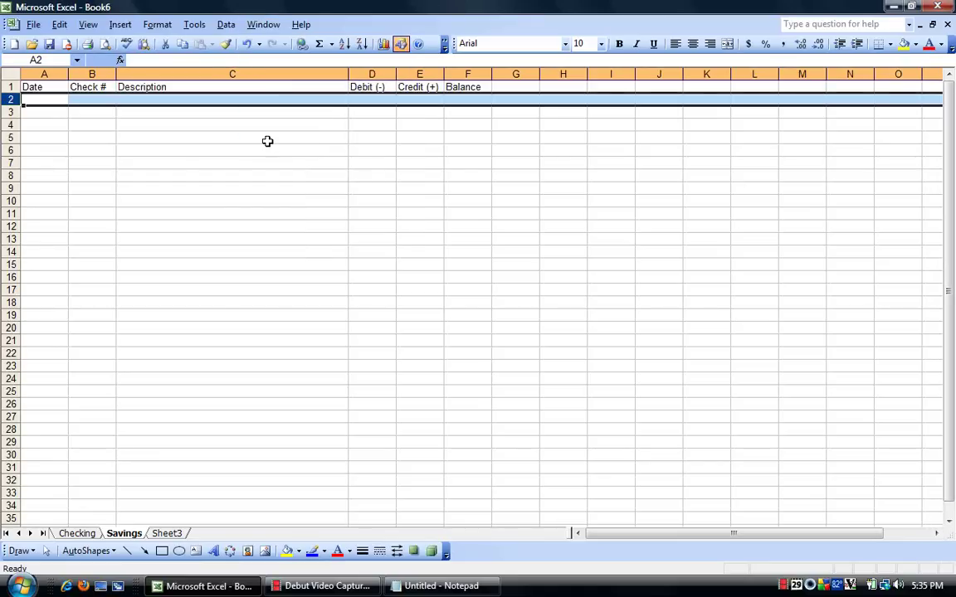
pyautogui.click(240, 200)
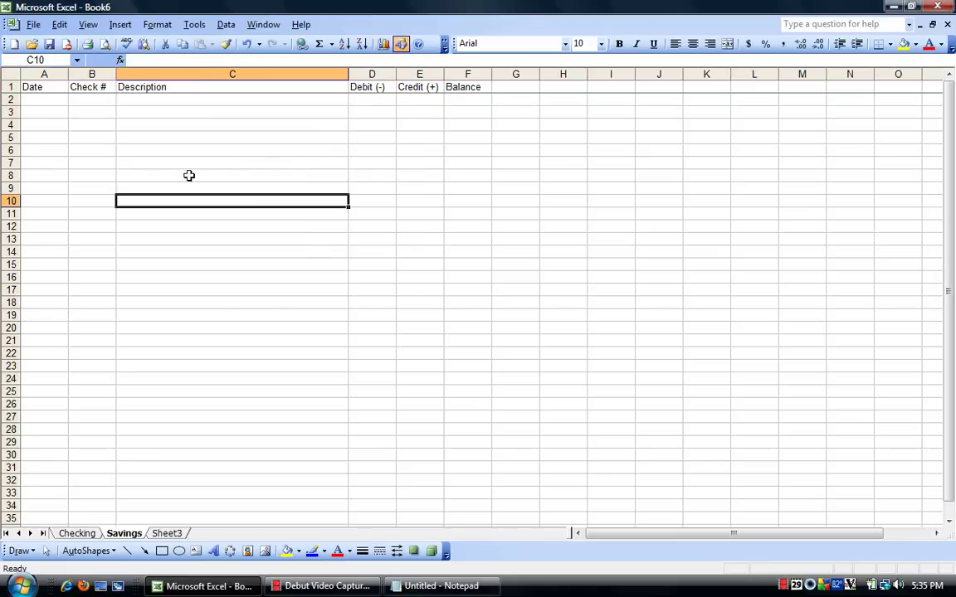
# Examine the Balance formulas in several rows of column F on the Savings sheet, and return to the Checking sheet
pyautogui.click(475, 139)
pyautogui.click(477, 161)
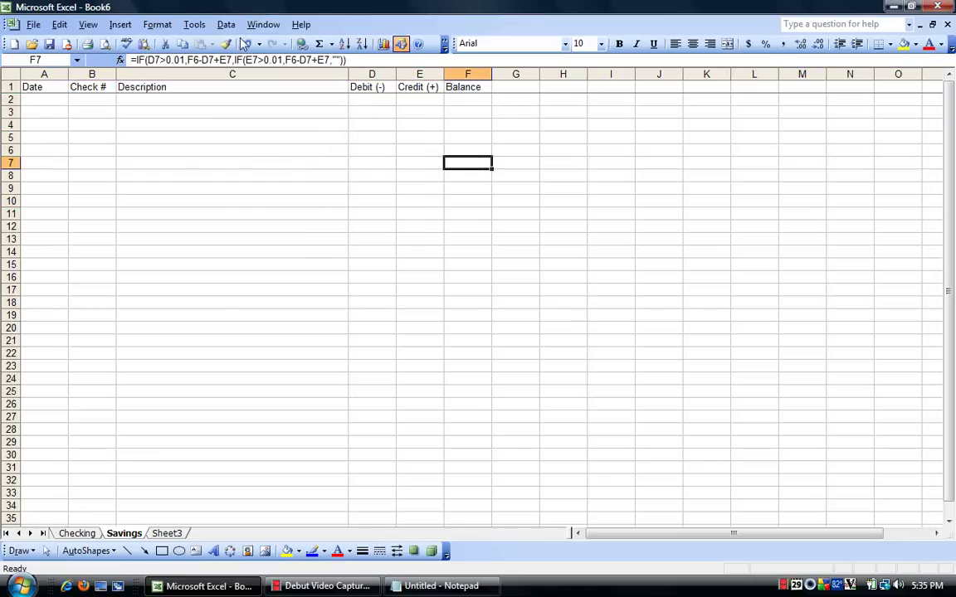
pyautogui.click(479, 201)
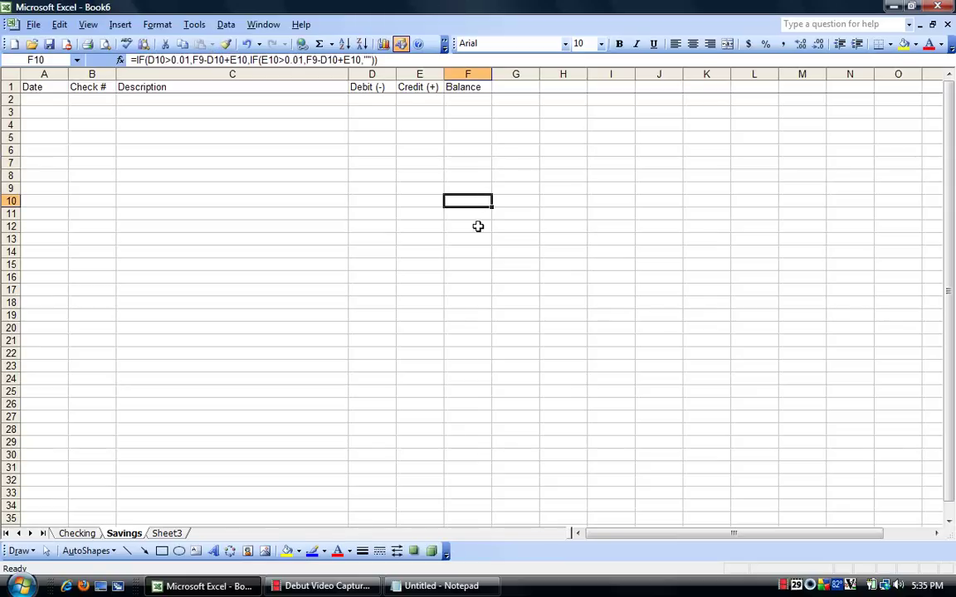
pyautogui.click(476, 237)
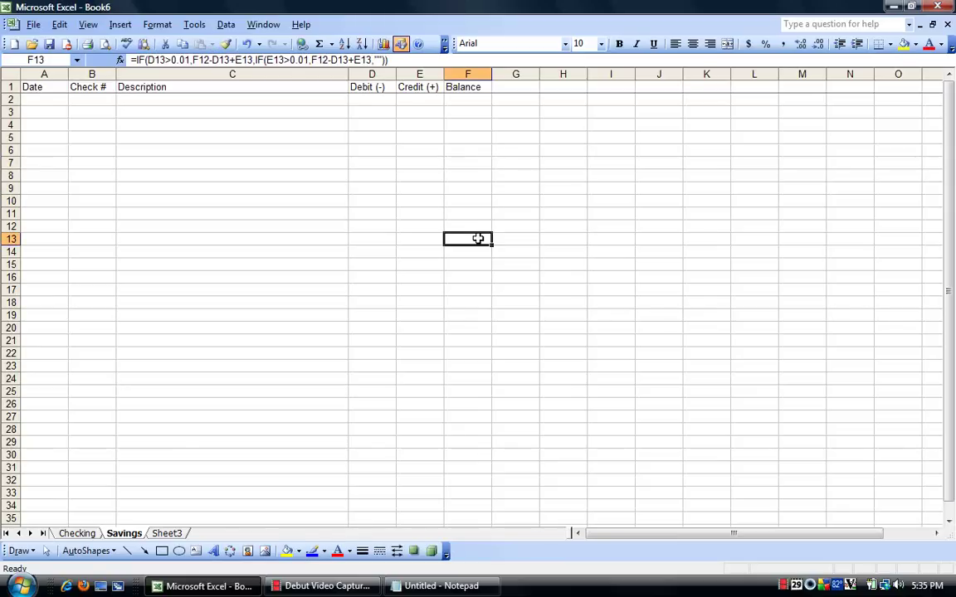
pyautogui.click(87, 536)
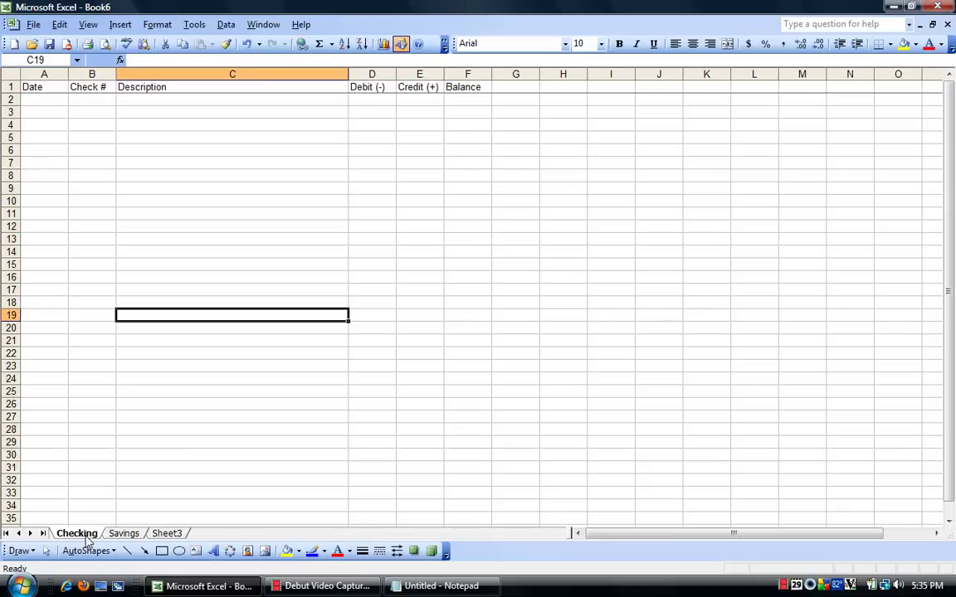
pyautogui.click(166, 535)
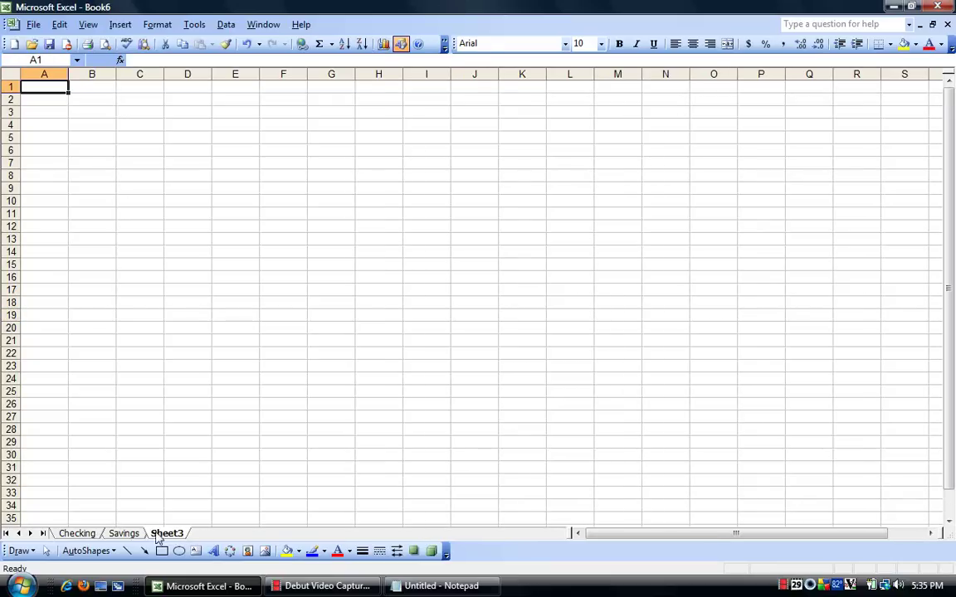
pyautogui.click(126, 534)
pyautogui.click(79, 533)
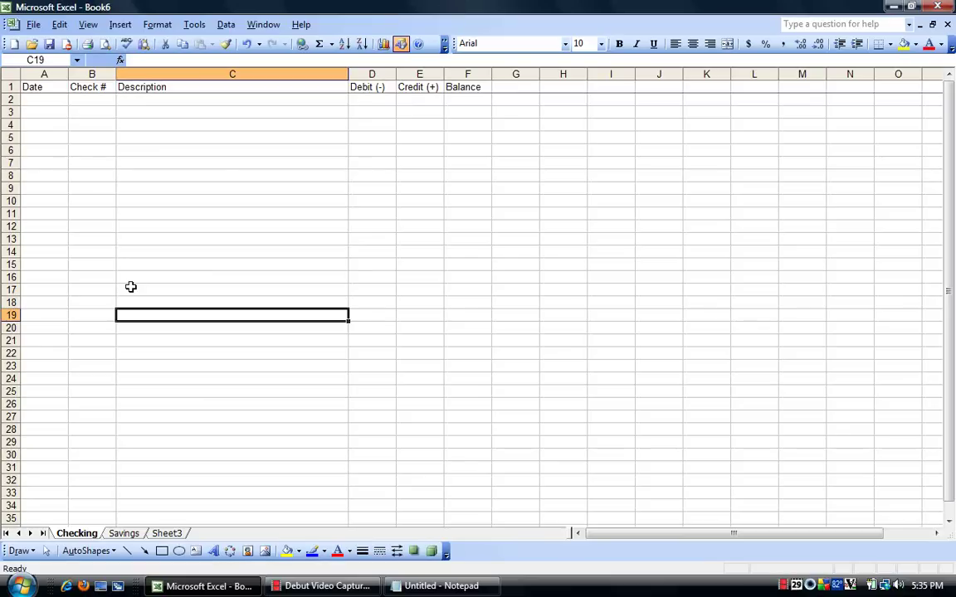
# Enter the opening record in row 2 of Checking: date 5/29, description "Balance as of 5/29/10" and balance 1000
pyautogui.click(46, 101)
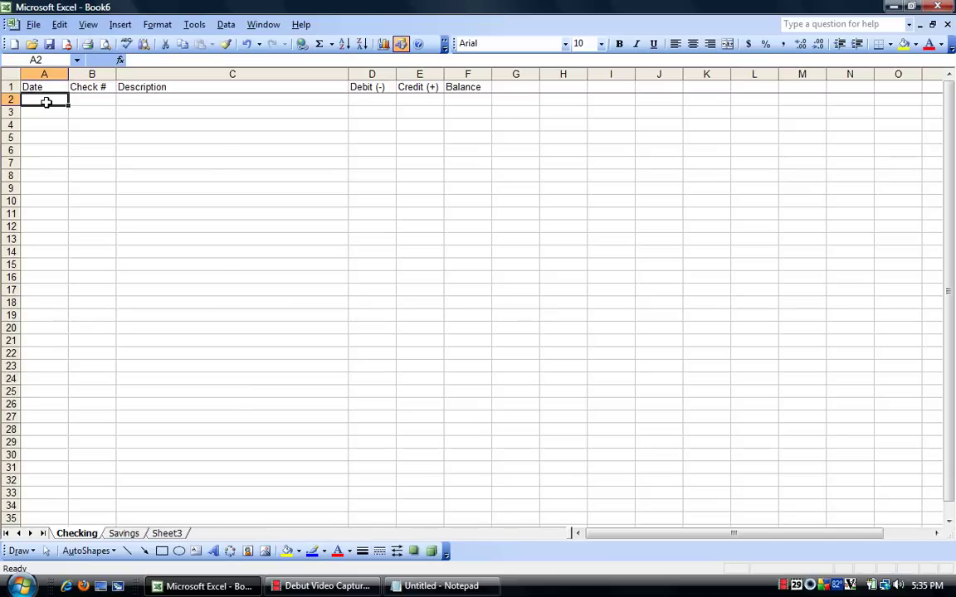
pyautogui.write('5/29')
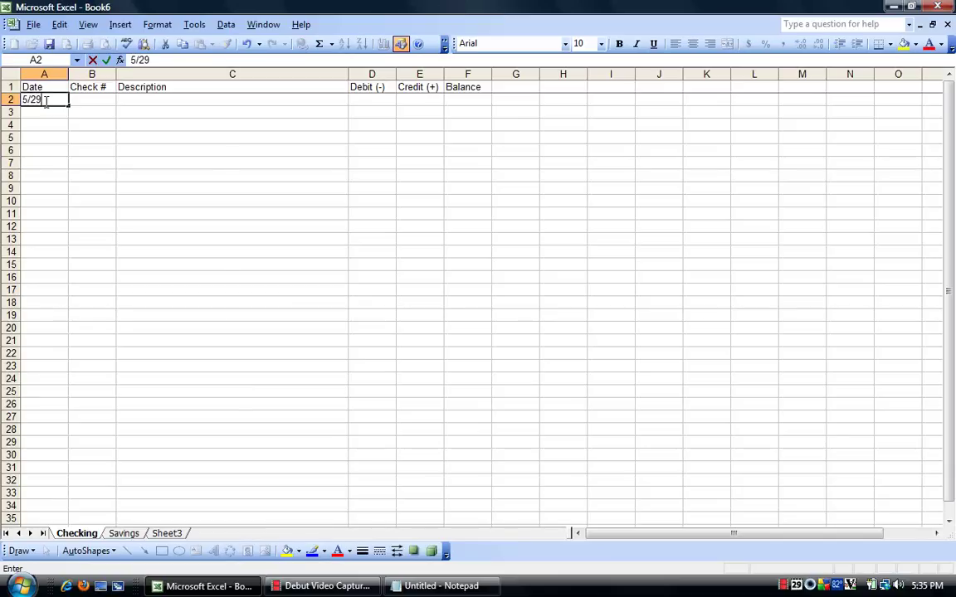
pyautogui.press('Tab')
pyautogui.press('Tab')
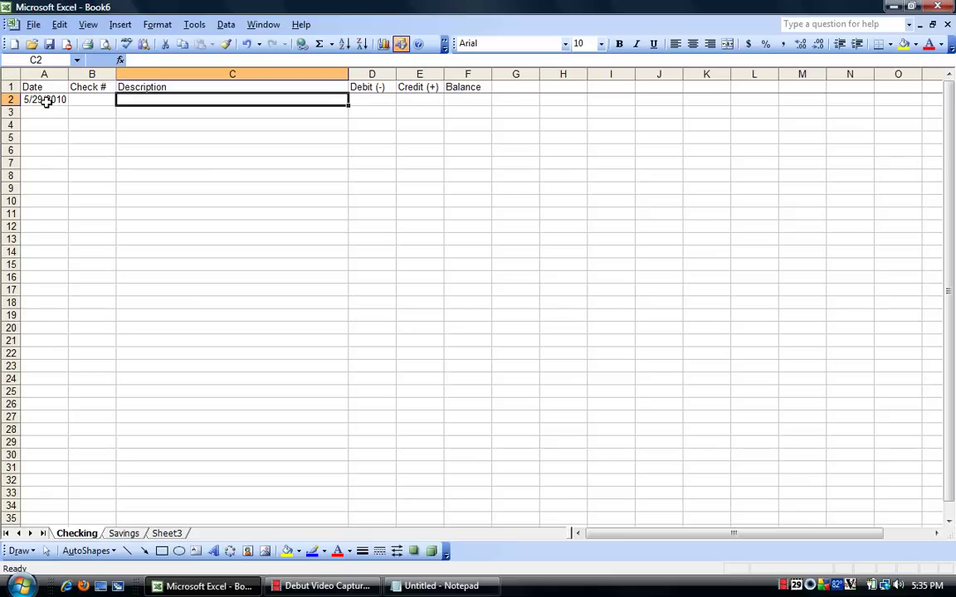
pyautogui.write('Balanc')
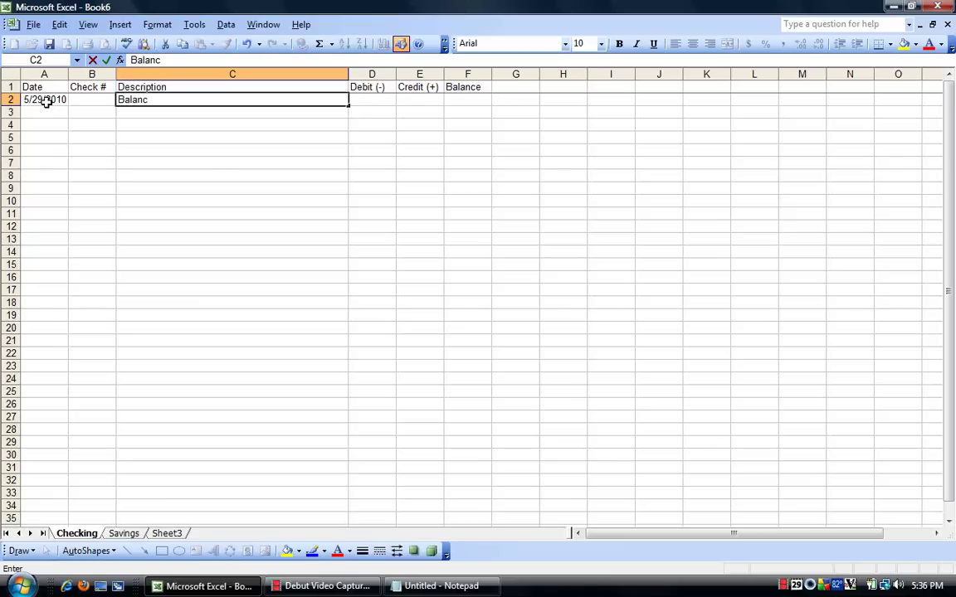
pyautogui.write('e as of 5/29/10')
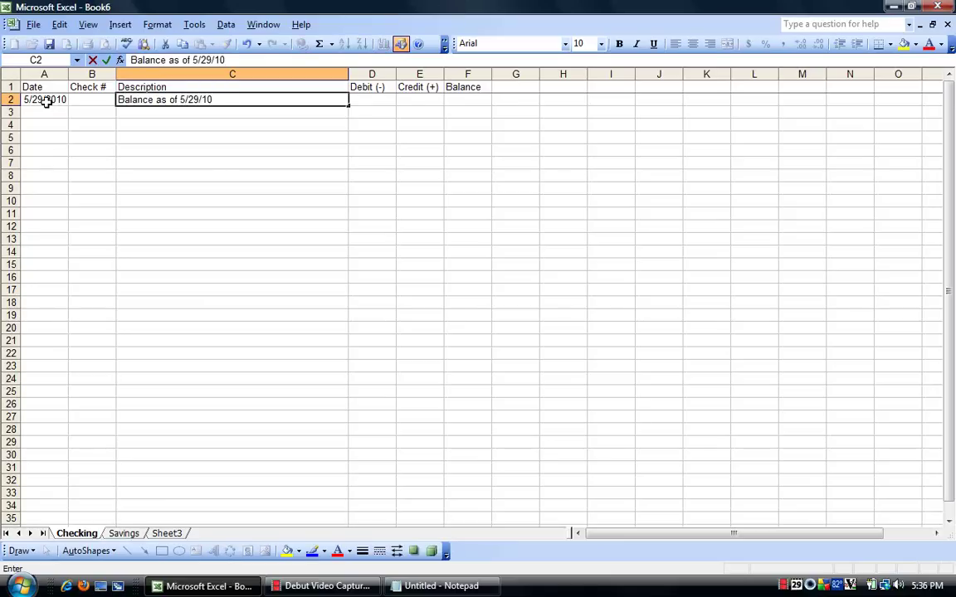
pyautogui.press('Tab')
pyautogui.press('Tab')
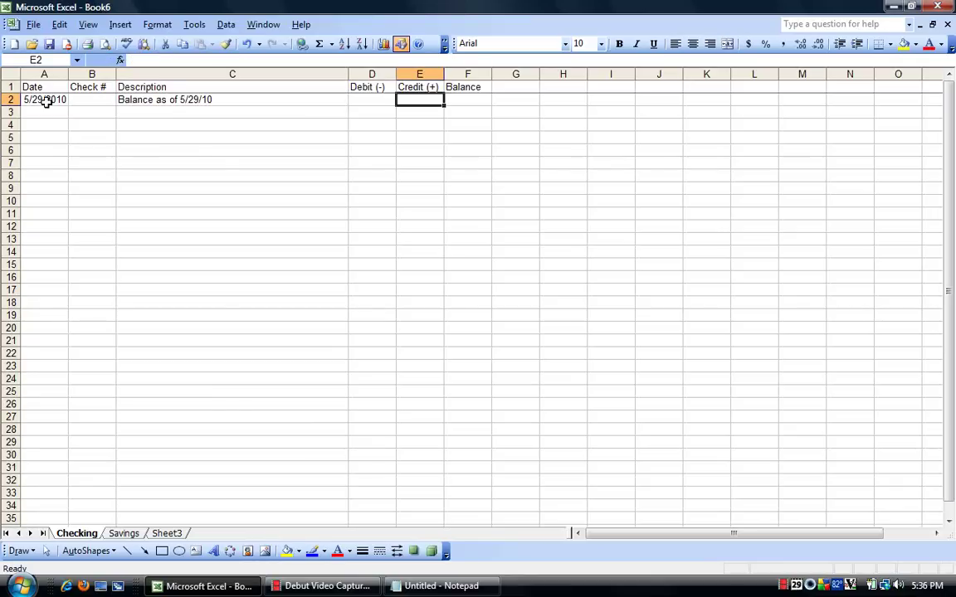
pyautogui.press('Tab')
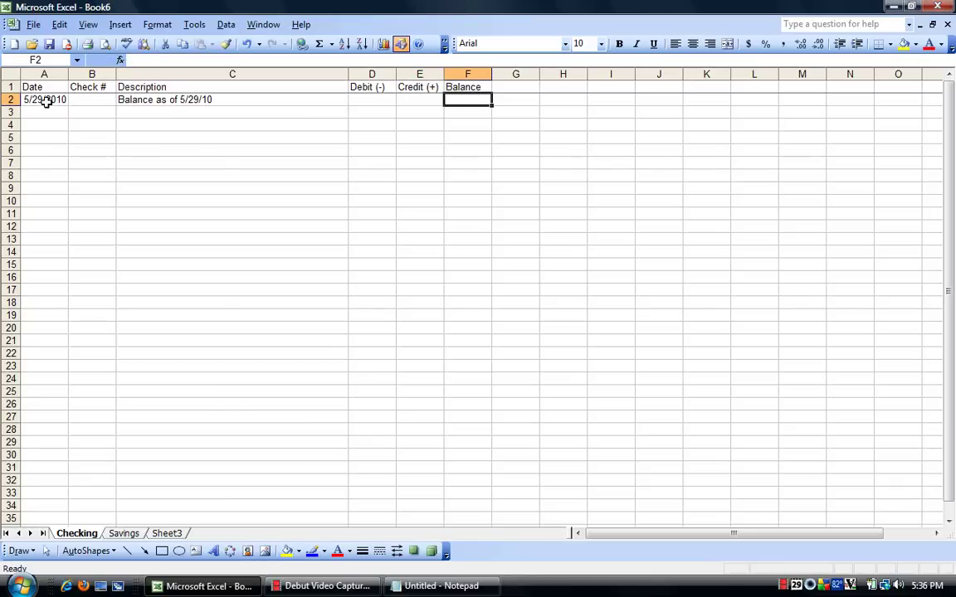
pyautogui.write('1000')
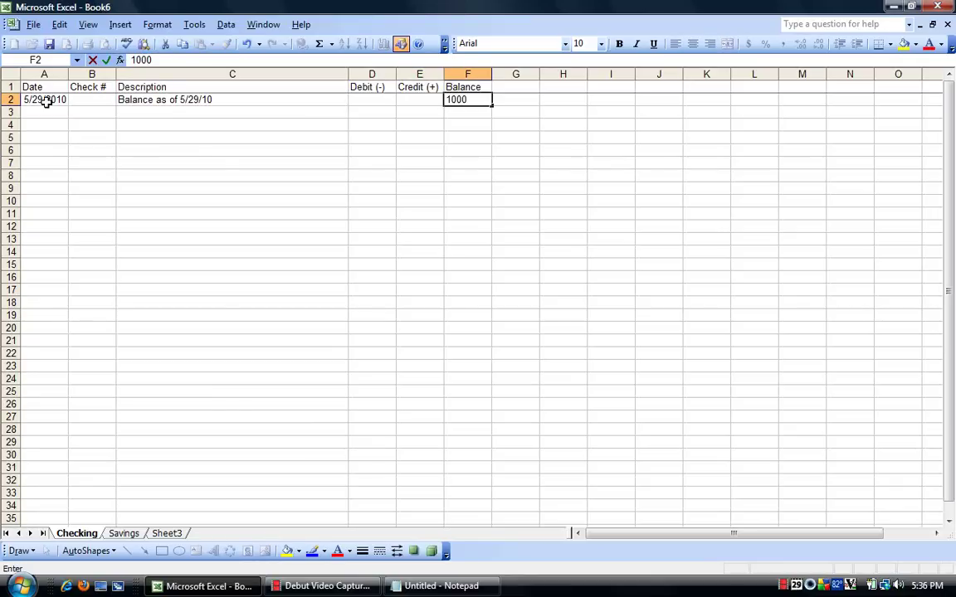
pyautogui.press('Tab')
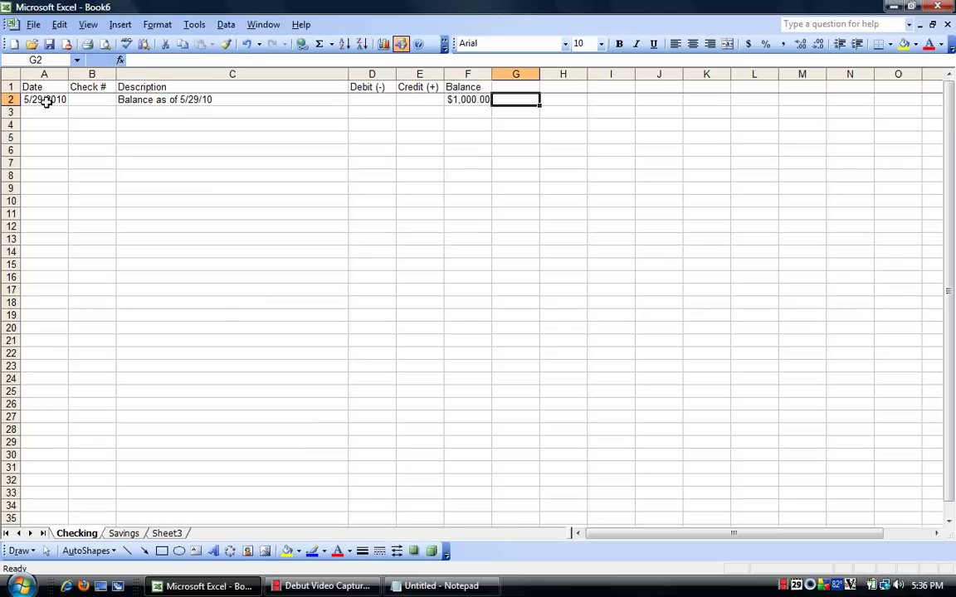
pyautogui.click(477, 99)
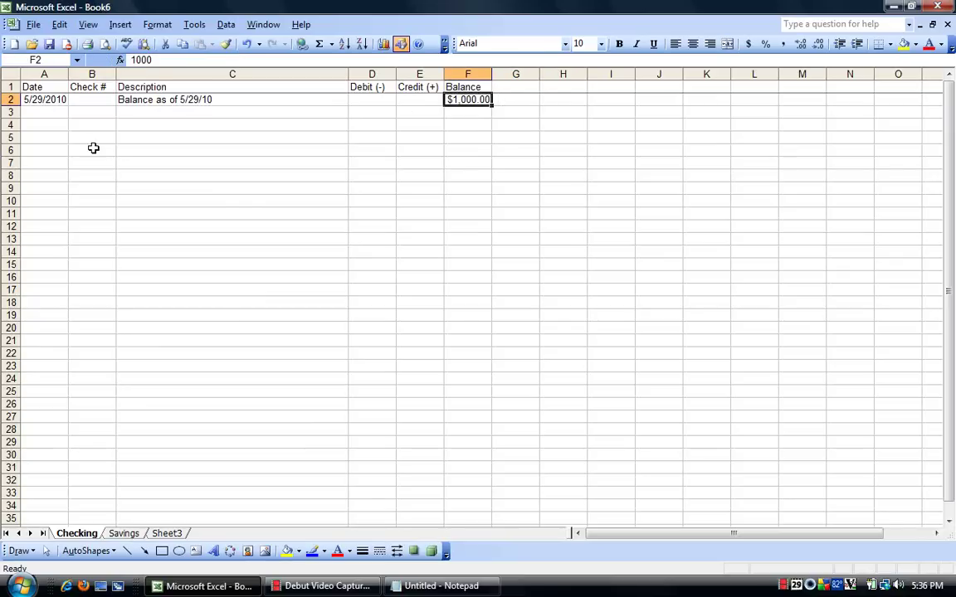
# Record a McDonalds purchase in row 3 of Checking, dated 5/29/2010, with a debit of 10.50
pyautogui.click(37, 110)
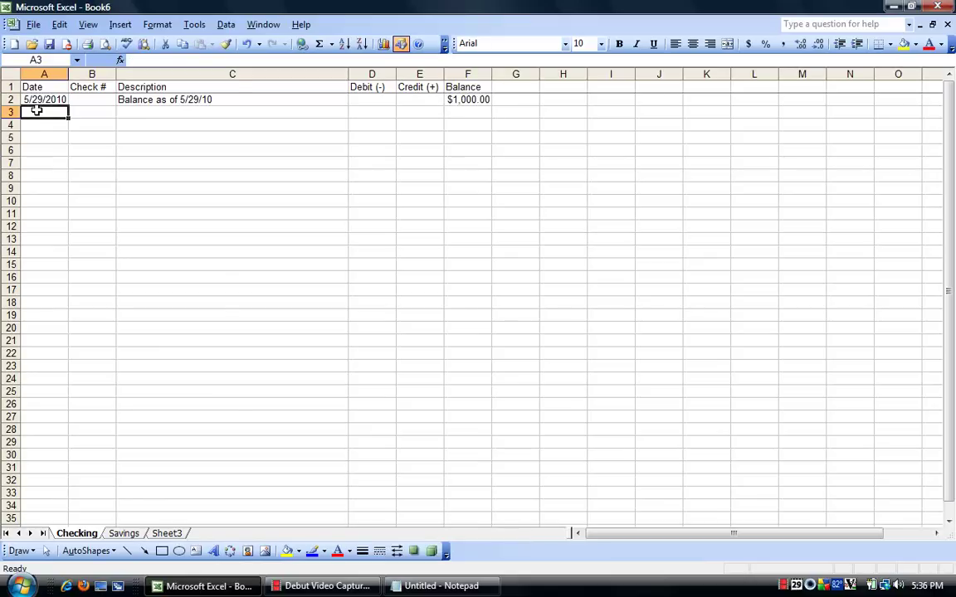
pyautogui.write('5/30')
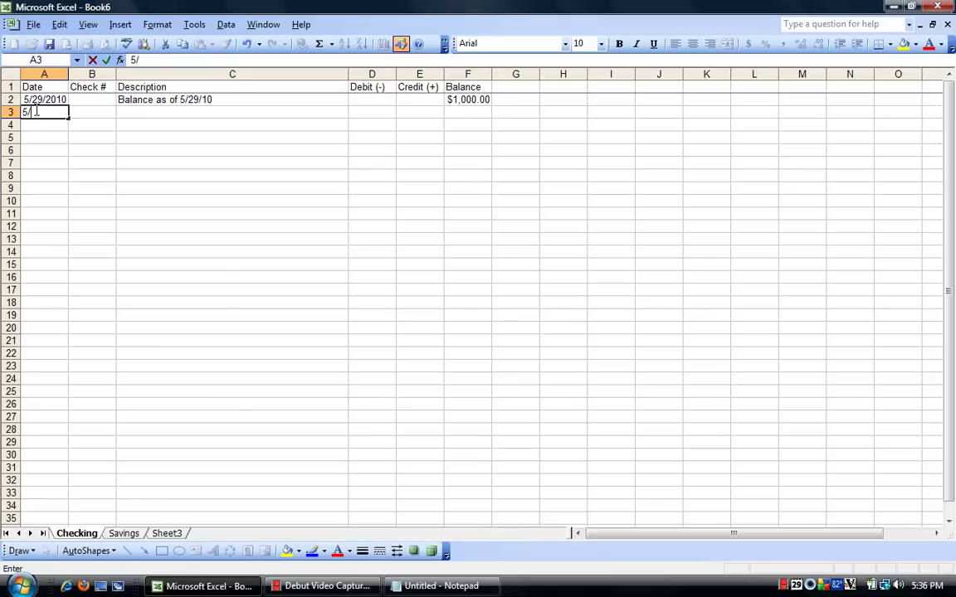
pyautogui.press('BackSpace')
pyautogui.press('BackSpace')
pyautogui.write('31')
pyautogui.press('Tab')
pyautogui.press('Tab')
pyautogui.write('McDonalds')
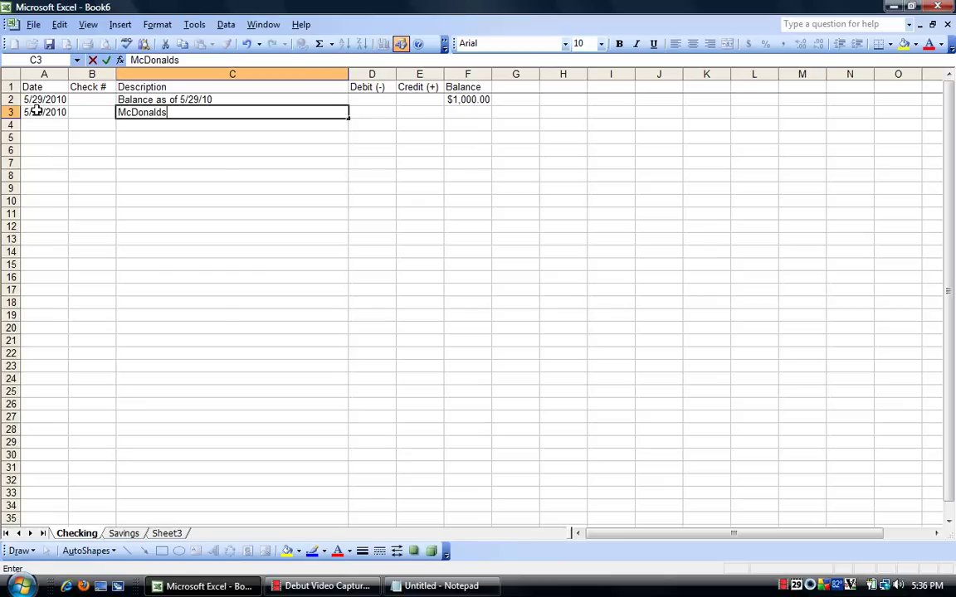
pyautogui.press('Tab')
pyautogui.write('1')
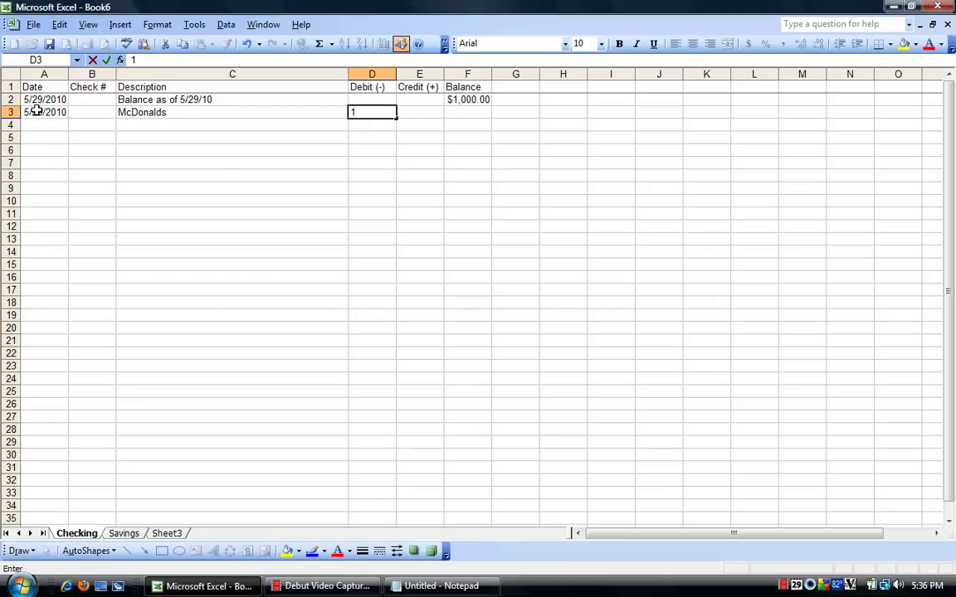
pyautogui.write('0.50')
pyautogui.press('Tab')
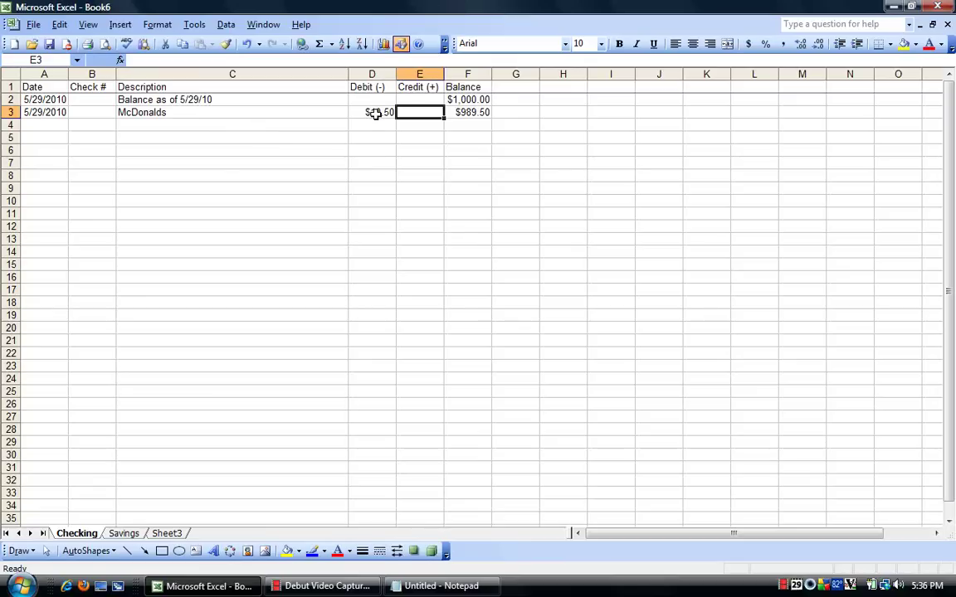
pyautogui.click(478, 113)
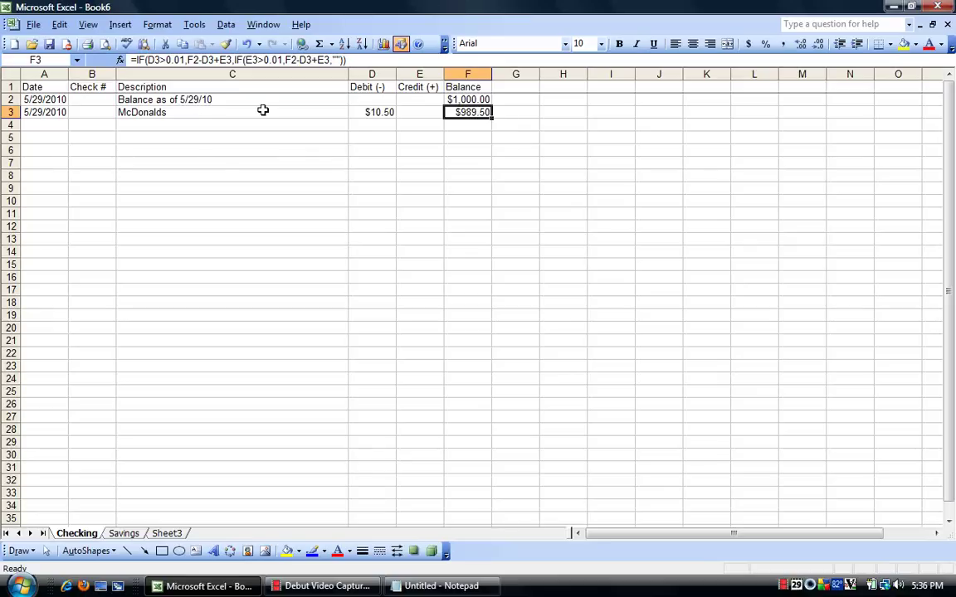
pyautogui.click(189, 114)
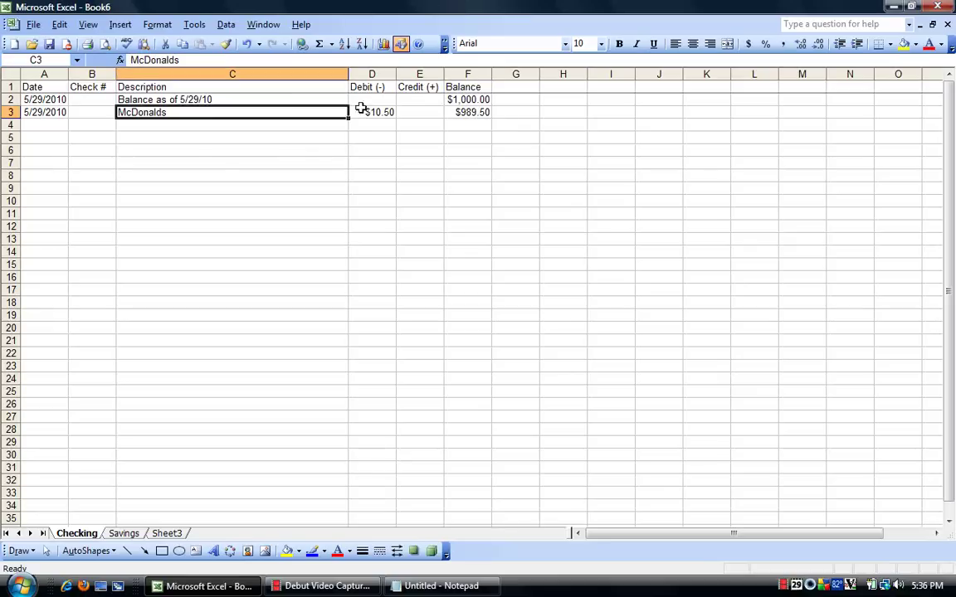
# Record a deposit in row 4 of Checking, dated 5/29/2010, described as "Payday!" with a credit of 650
pyautogui.click(45, 125)
pyautogui.write('5/29/2010')
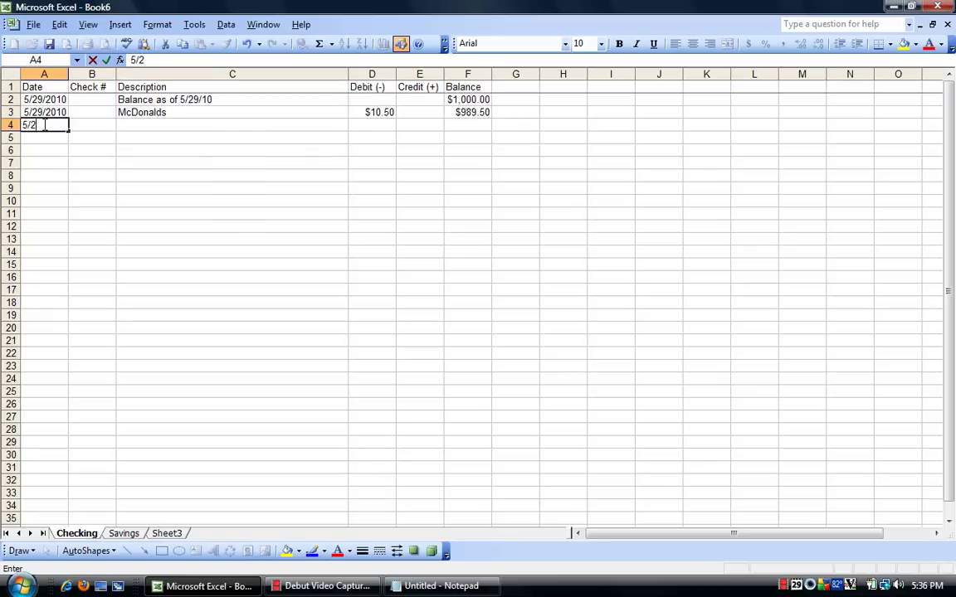
pyautogui.press('Tab')
pyautogui.press('Tab')
pyautogui.write('Pay')
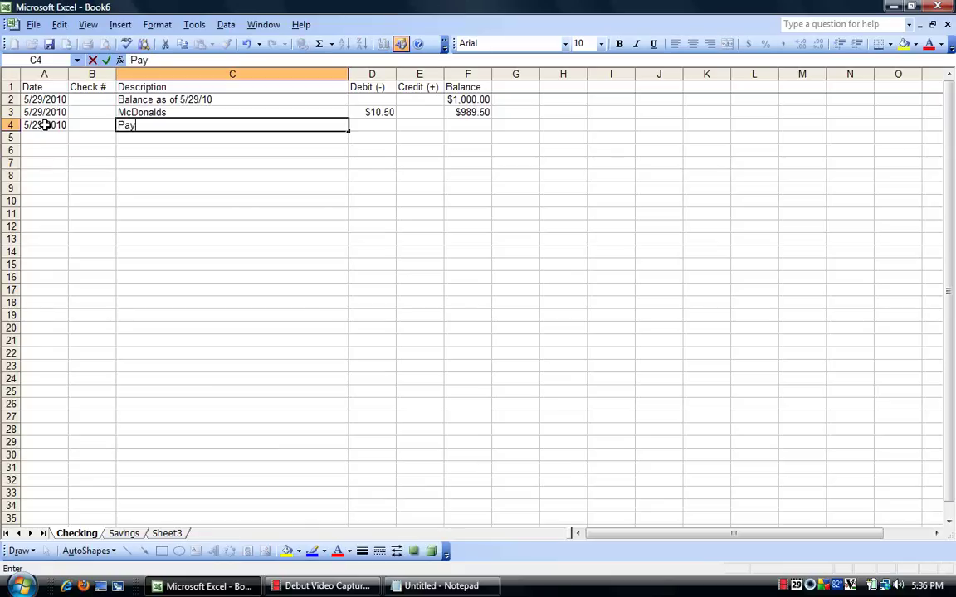
pyautogui.write('day!')
pyautogui.press('Tab')
pyautogui.press('Tab')
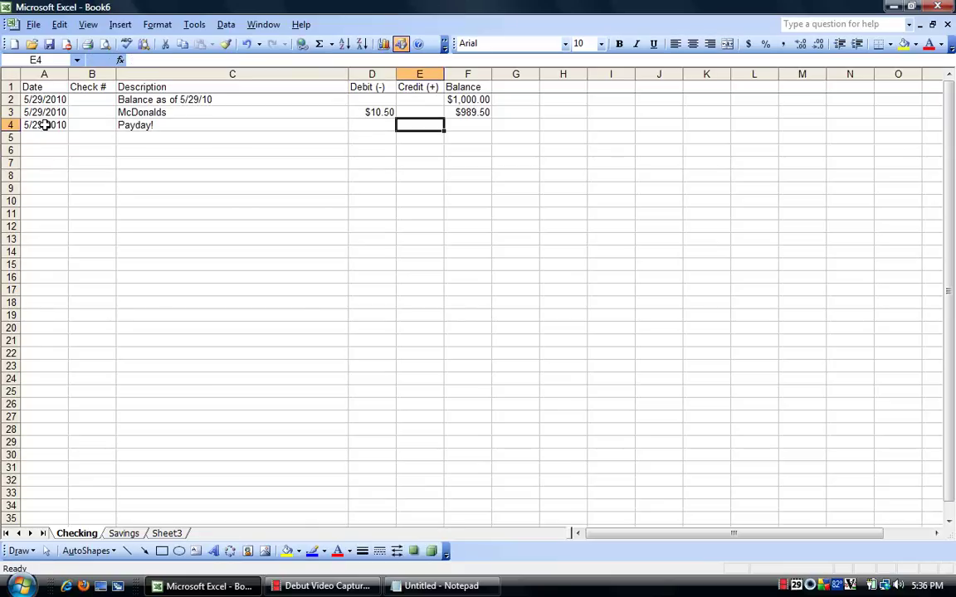
pyautogui.write('6')
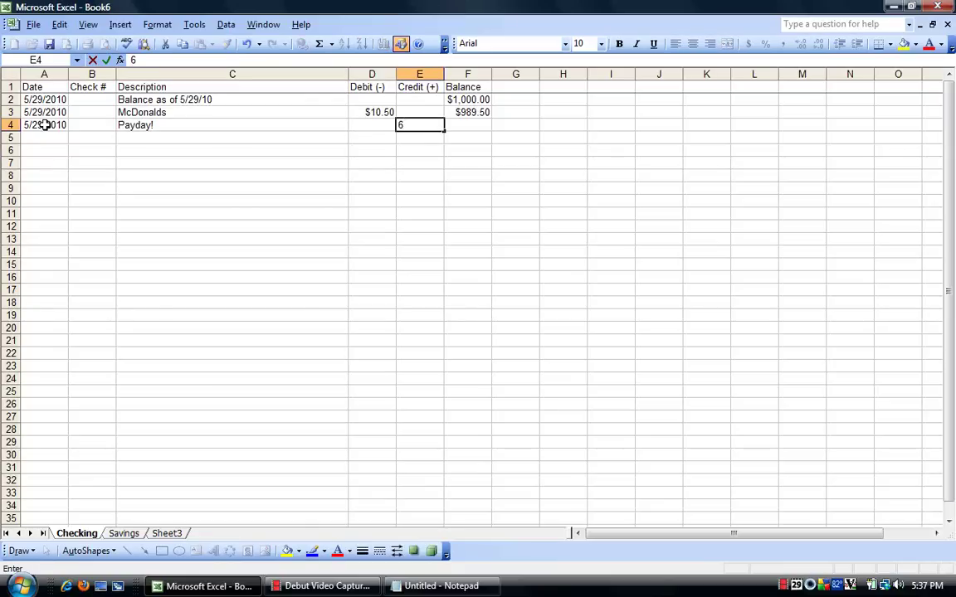
pyautogui.write('50')
pyautogui.press('Tab')
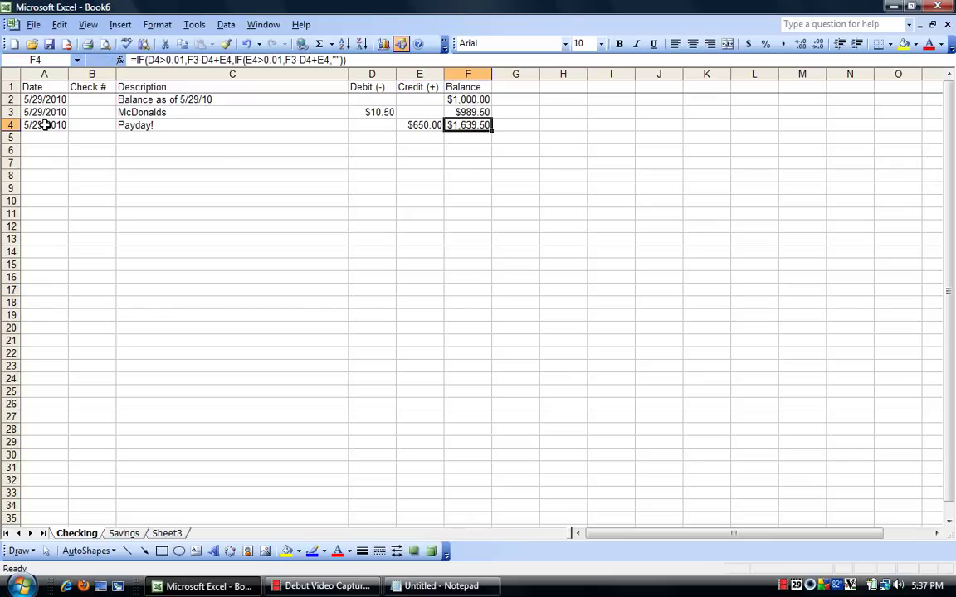
# Add a "Reconcile" column heading in cell G1, beside the Balance heading
pyautogui.click(507, 126)
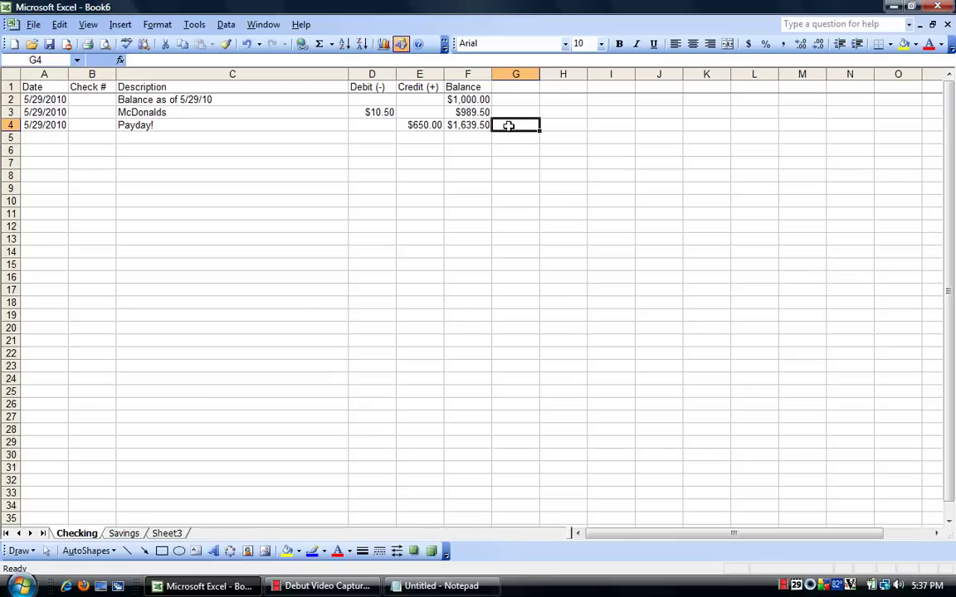
pyautogui.click(528, 85)
pyautogui.write('R')
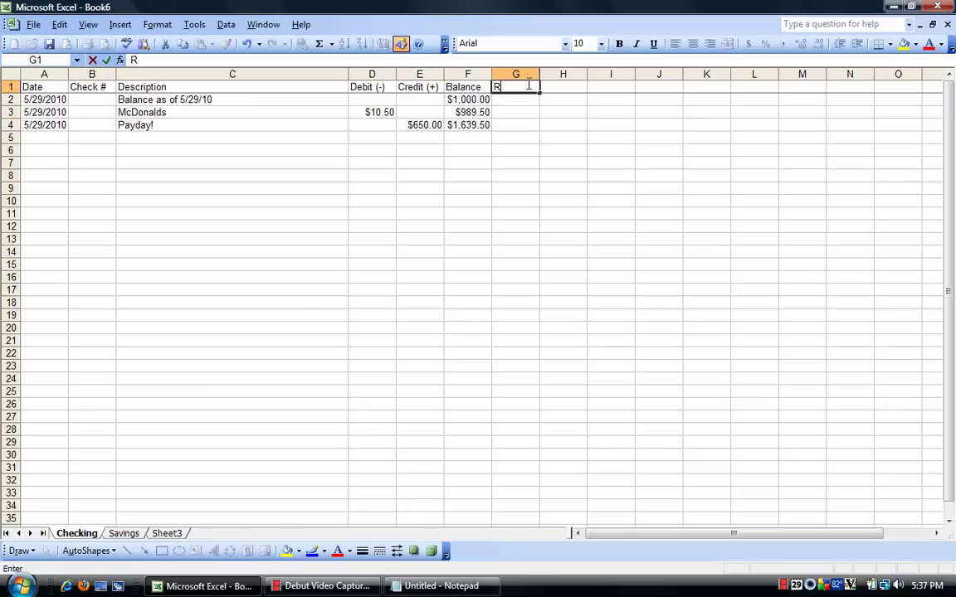
pyautogui.write('econcile')
pyautogui.press('Return')
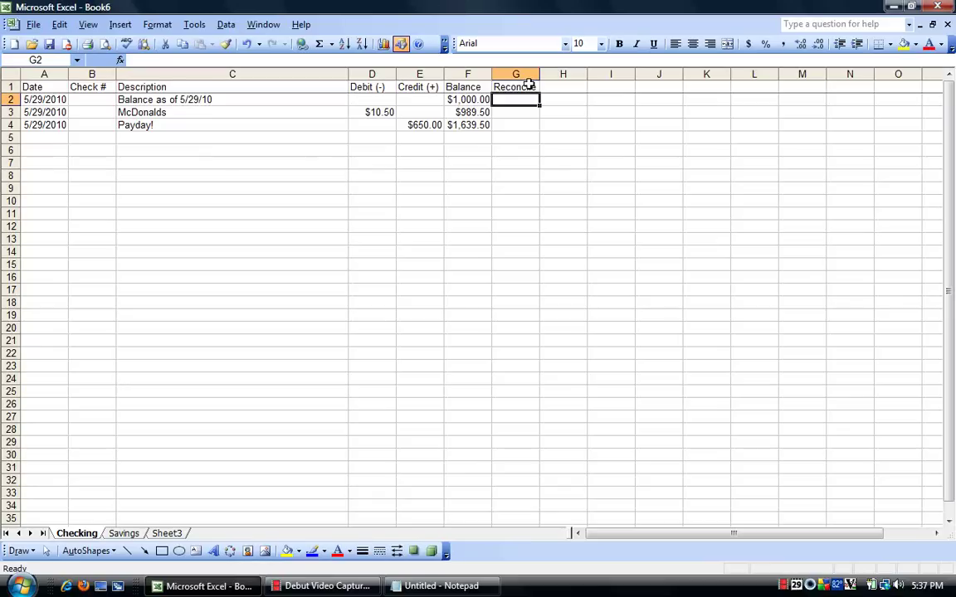
# Mark the McDonalds purchase on Checking as reconciled by entering "x" in cell G3 of the Reconcile column
pyautogui.press('Down')
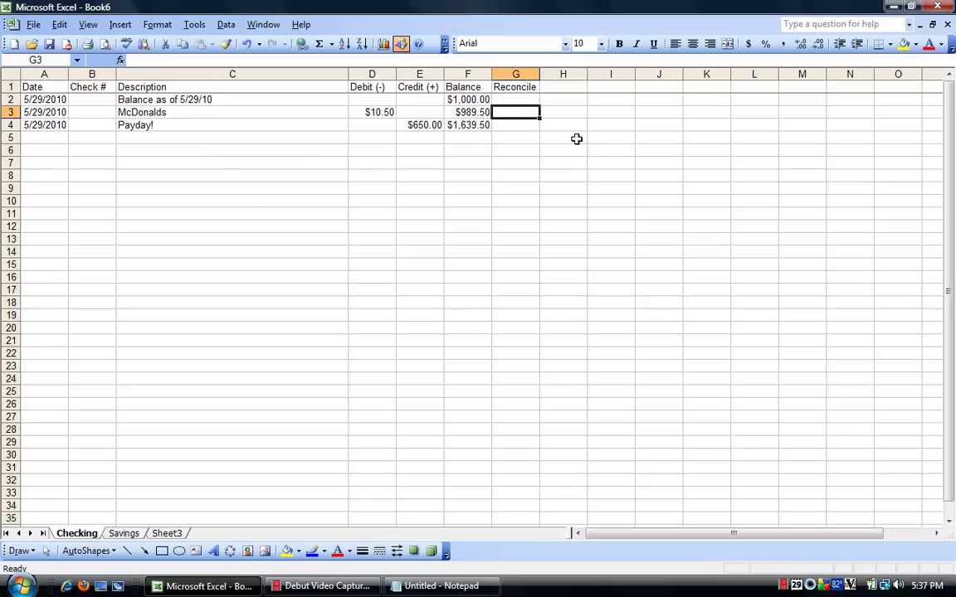
pyautogui.click(282, 113)
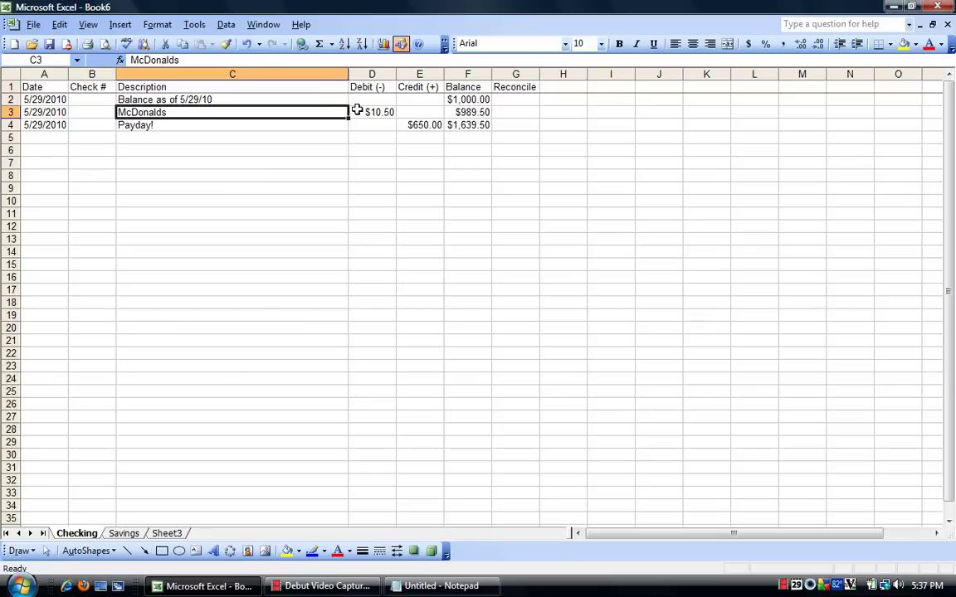
pyautogui.click(372, 113)
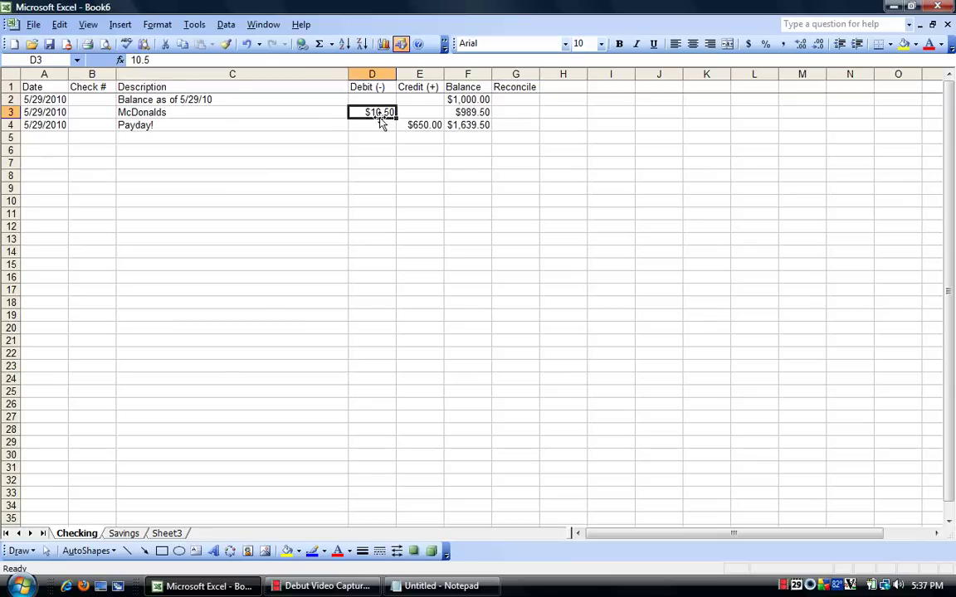
pyautogui.click(515, 112)
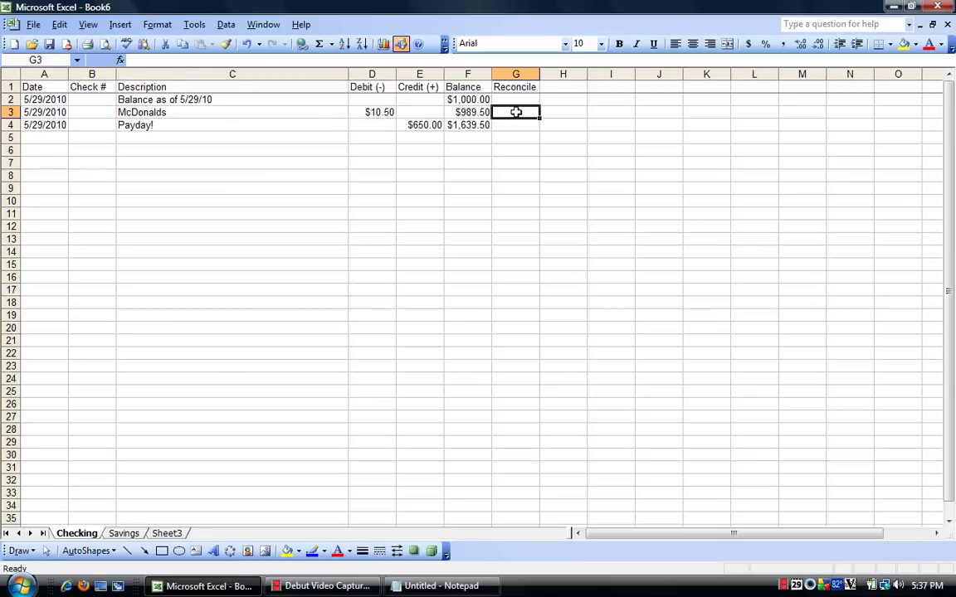
pyautogui.write('x')
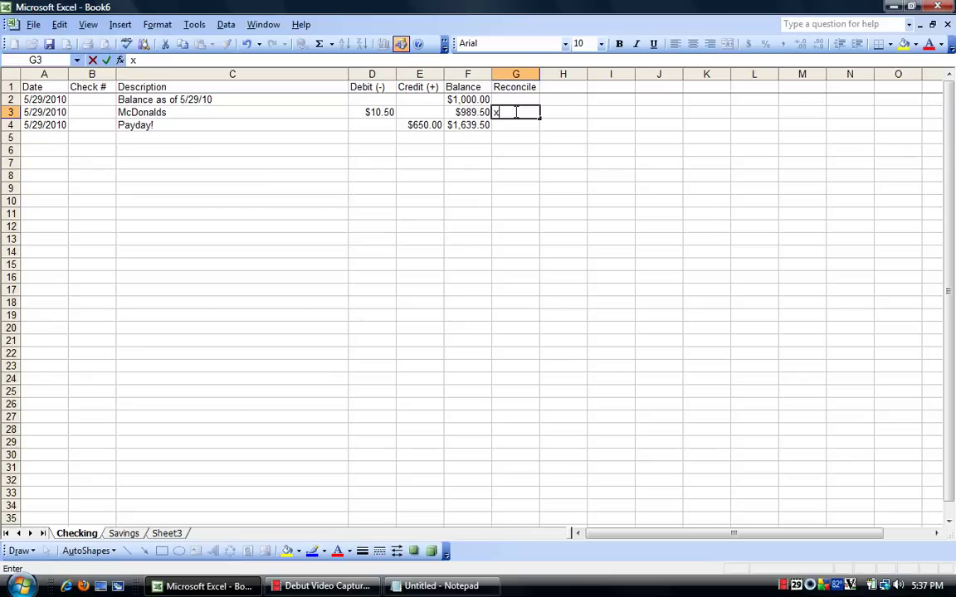
pyautogui.press('Return')
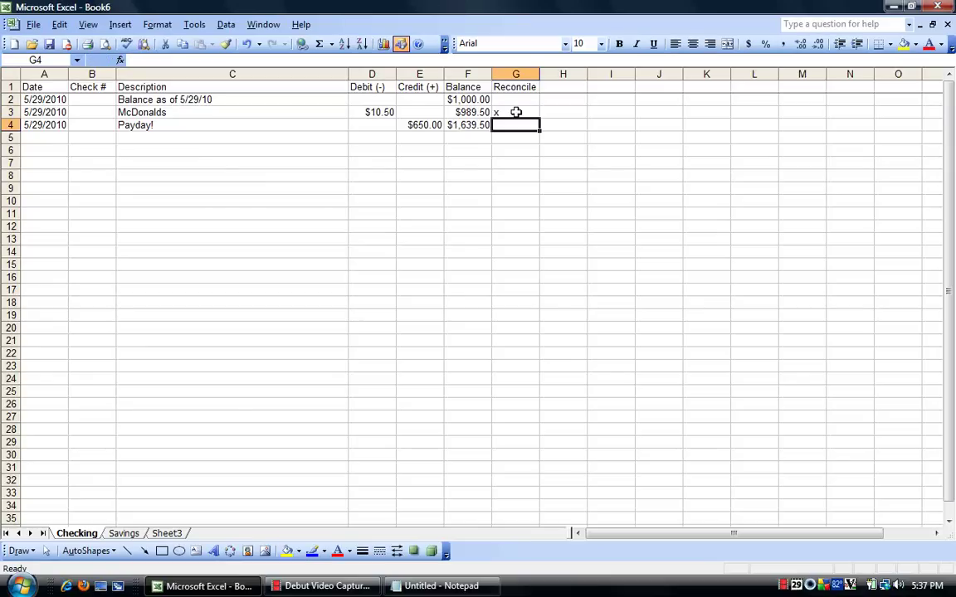
pyautogui.press('Down')
pyautogui.press('Down')
pyautogui.press('Down')
pyautogui.press('Down')
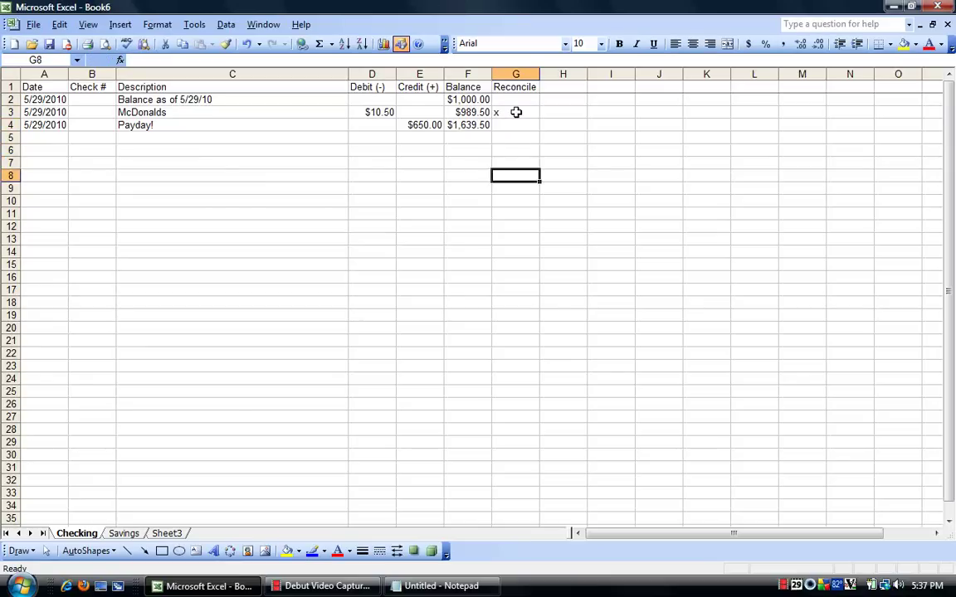
pyautogui.press('Up')
pyautogui.press('Up')
pyautogui.press('Up')
pyautogui.press('Up')
pyautogui.press('Up')
pyautogui.press('Left')
pyautogui.press('Left')
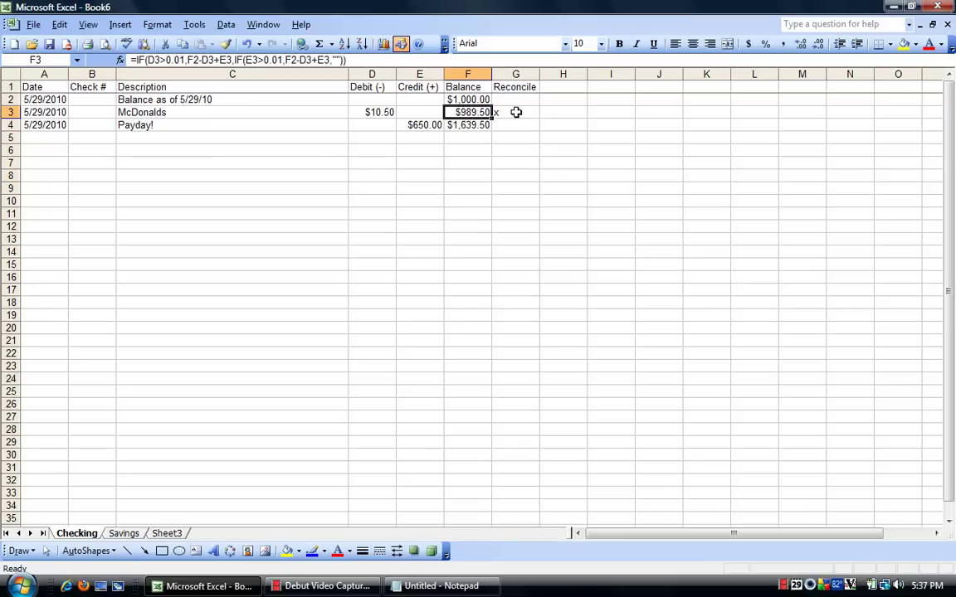
pyautogui.press('Left')
pyautogui.press('Left')
pyautogui.press('Down')
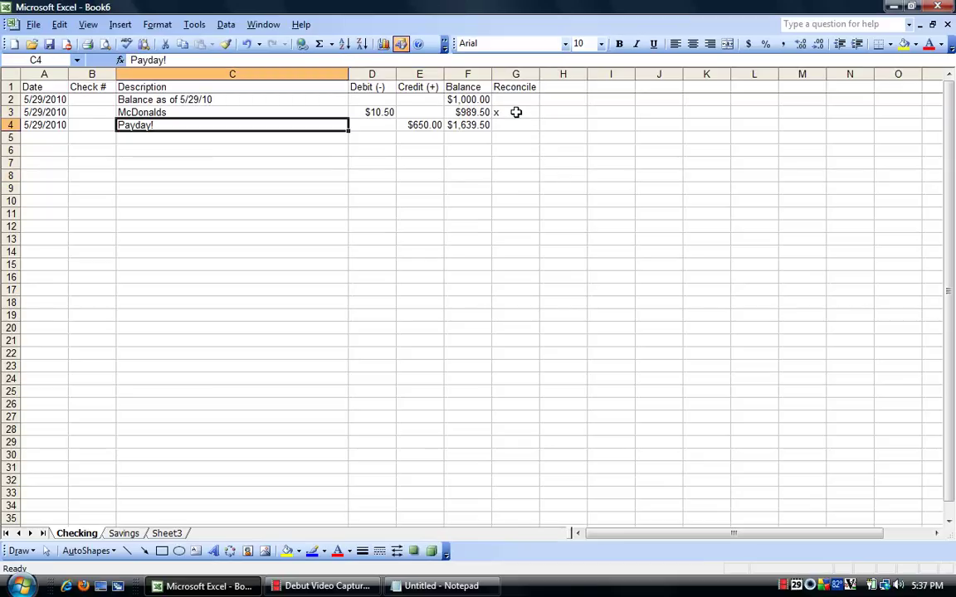
pyautogui.press('Down')
pyautogui.press('Down')
pyautogui.press('Left')
pyautogui.press('Left')
pyautogui.press('Up')
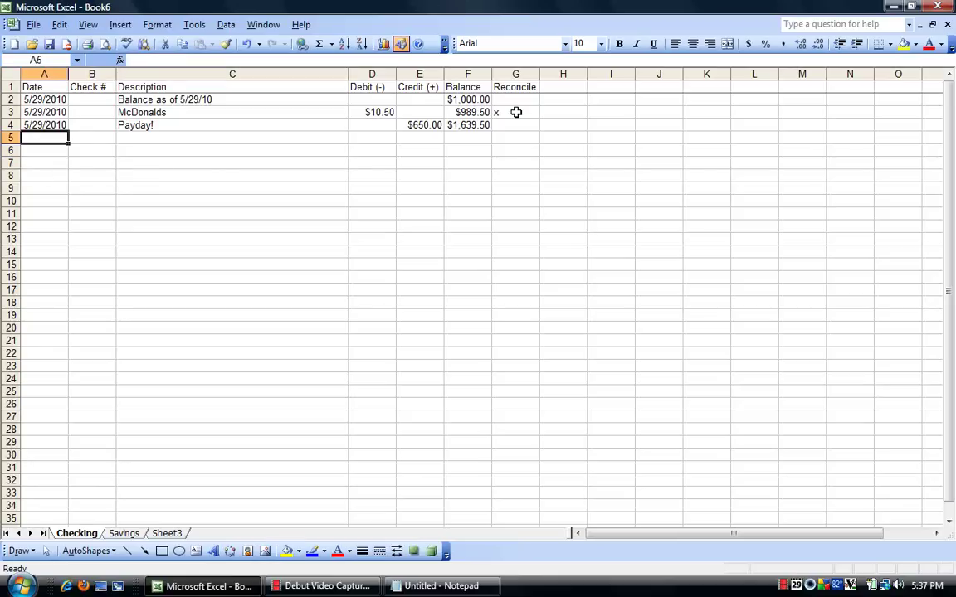
pyautogui.press('Right')
pyautogui.press('Right')
pyautogui.press('Down')
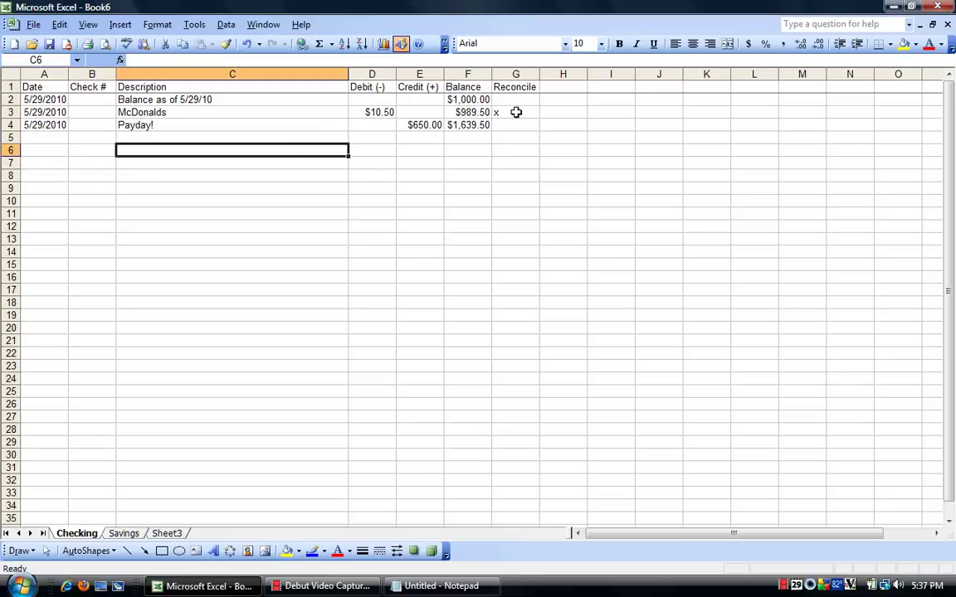
pyautogui.press('Left')
pyautogui.press('Left')
pyautogui.press('Up')
pyautogui.press('Right')
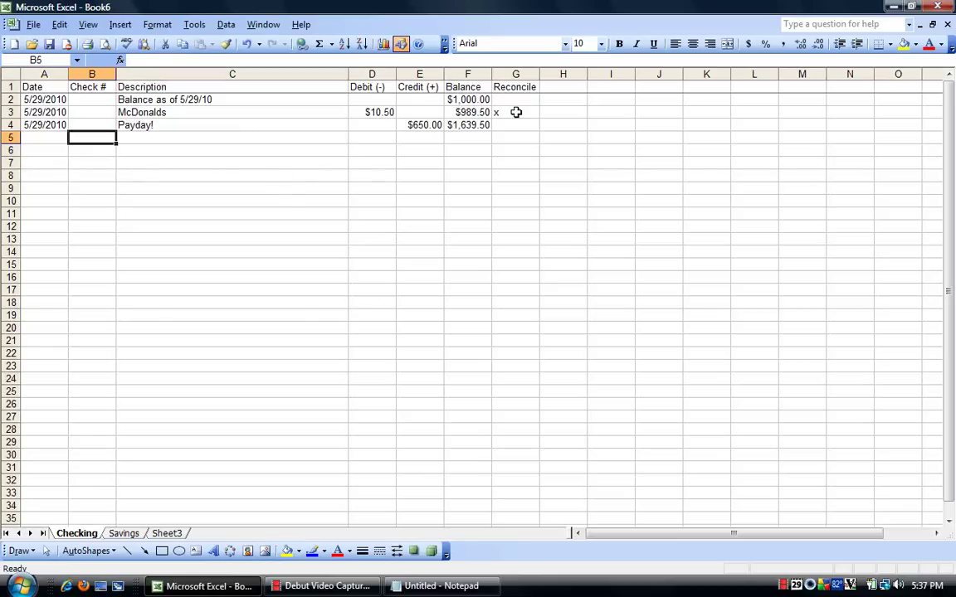
pyautogui.press('Left')
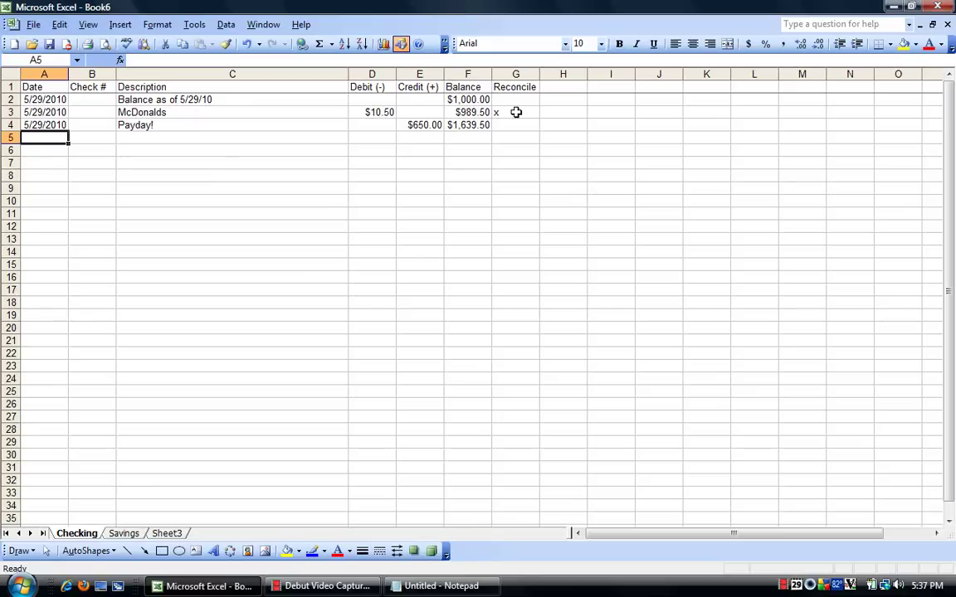
pyautogui.press('Right')
pyautogui.press('Right')
pyautogui.press('Down')
pyautogui.press('Left')
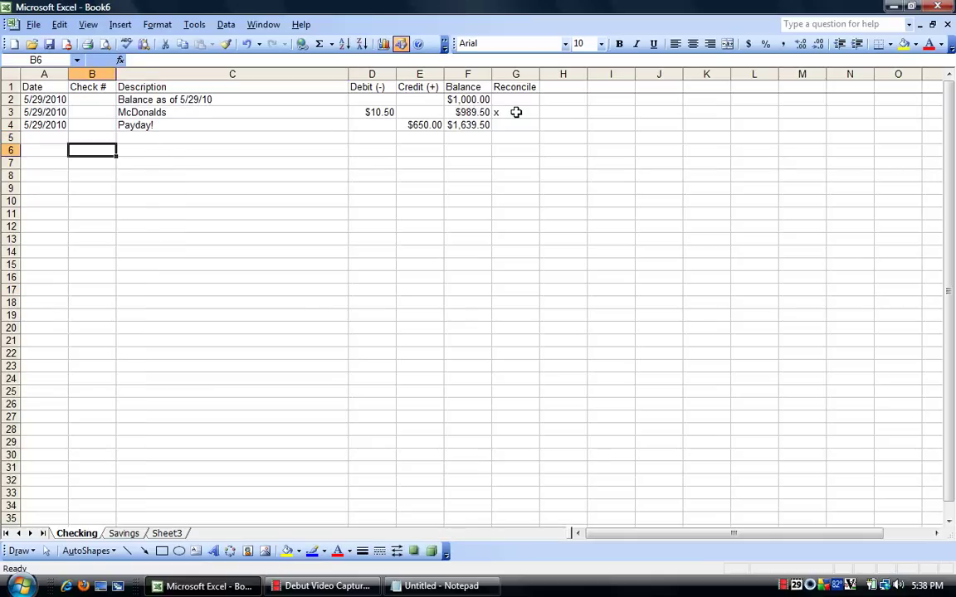
pyautogui.press('Down')
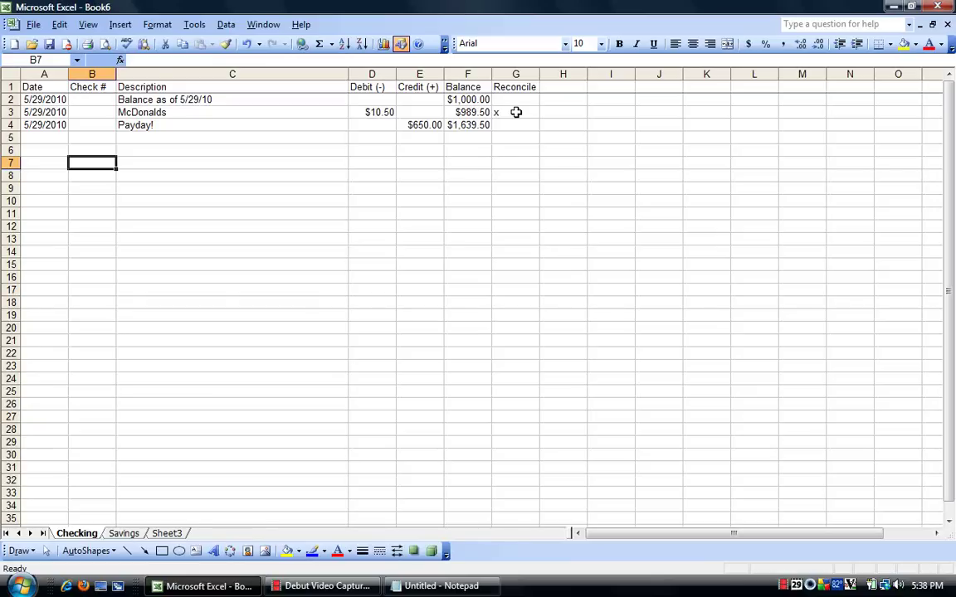
pyautogui.click(514, 74)
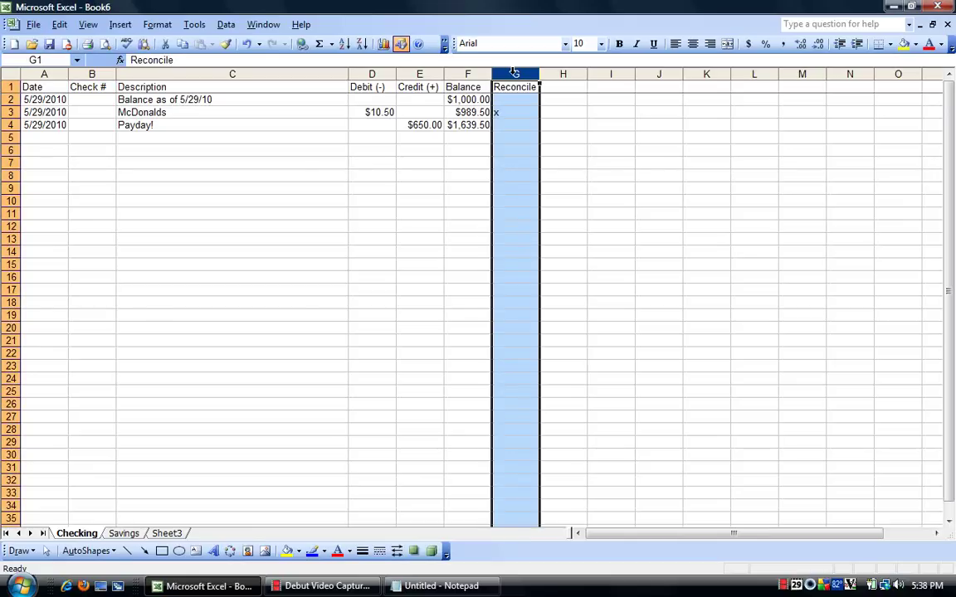
pyautogui.click(264, 198)
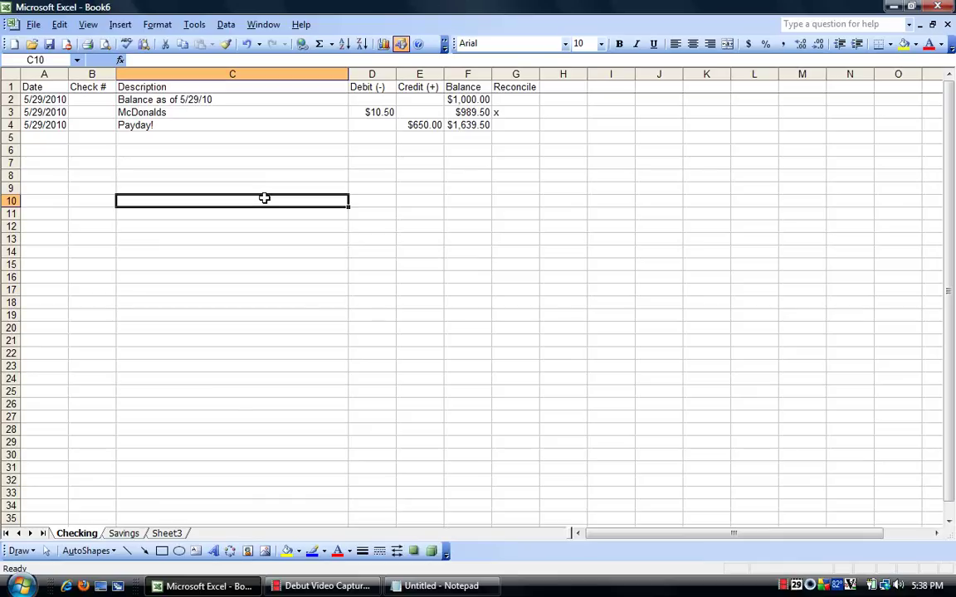
pyautogui.click(324, 586)
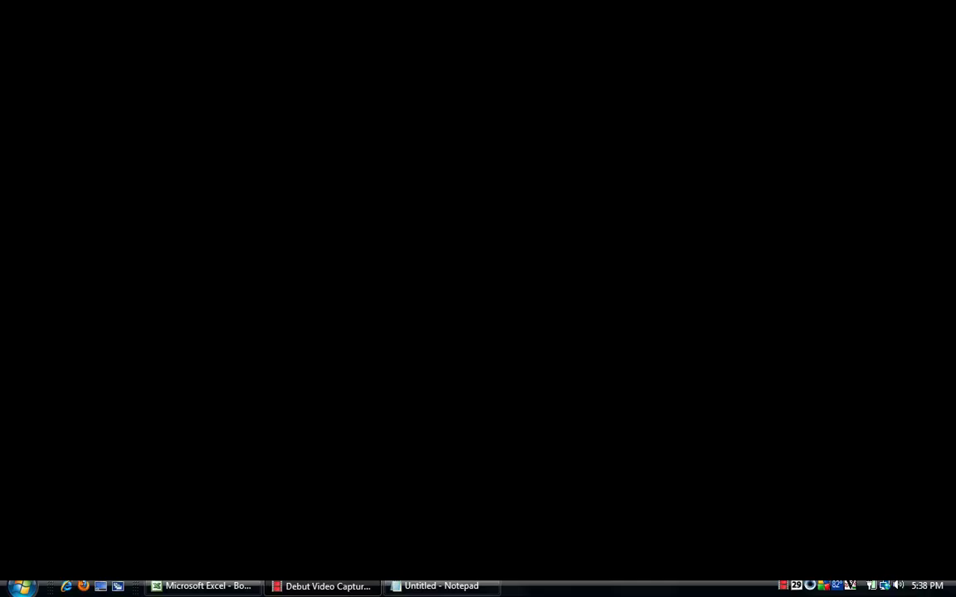